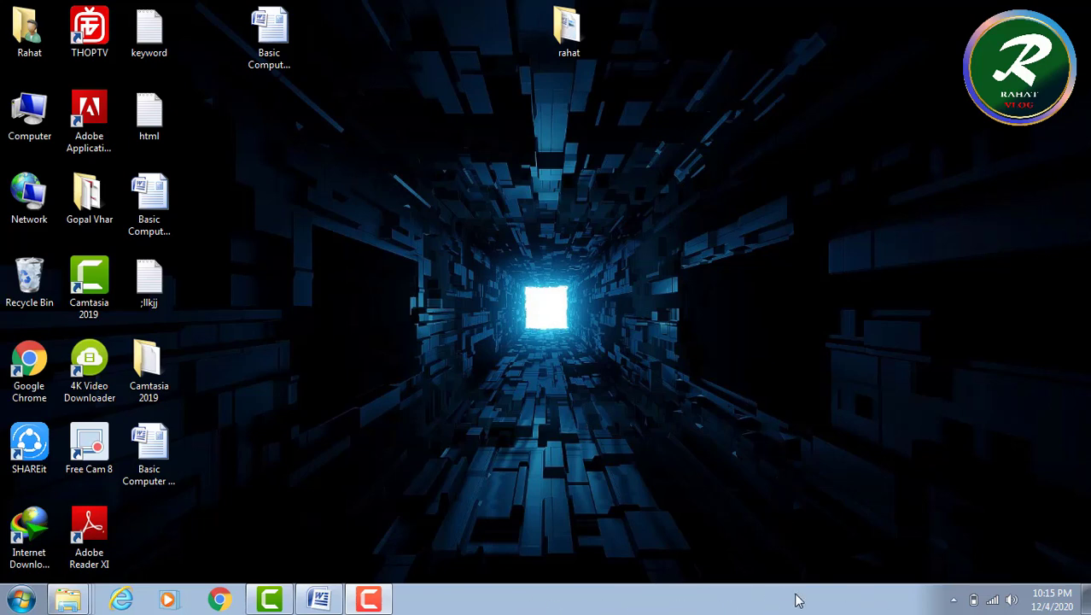
left_click(21, 602)
left_click(26, 606)
left_click(26, 606)
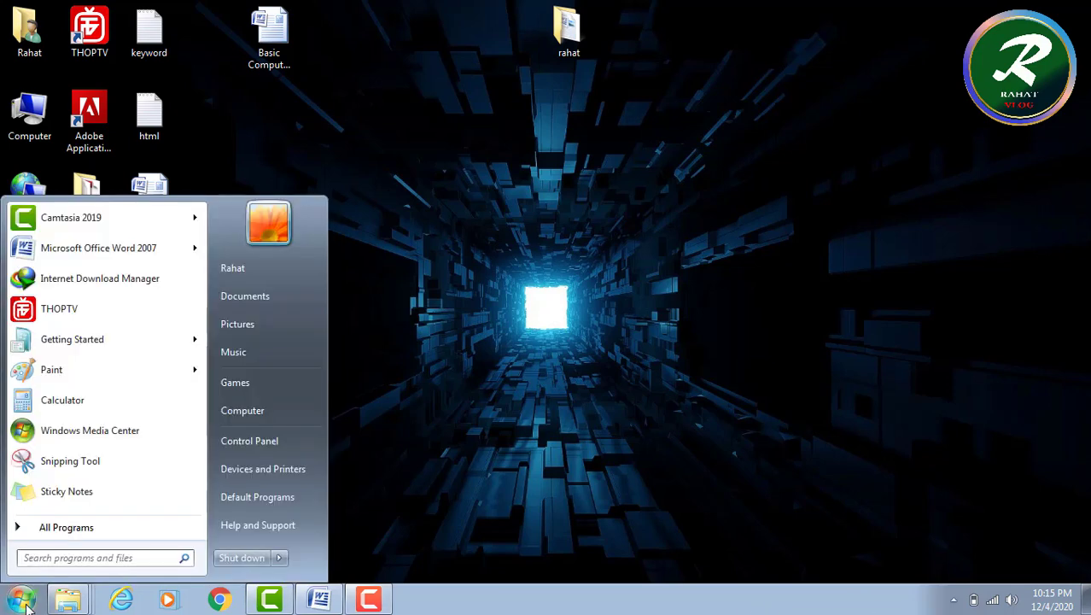
left_click(25, 606)
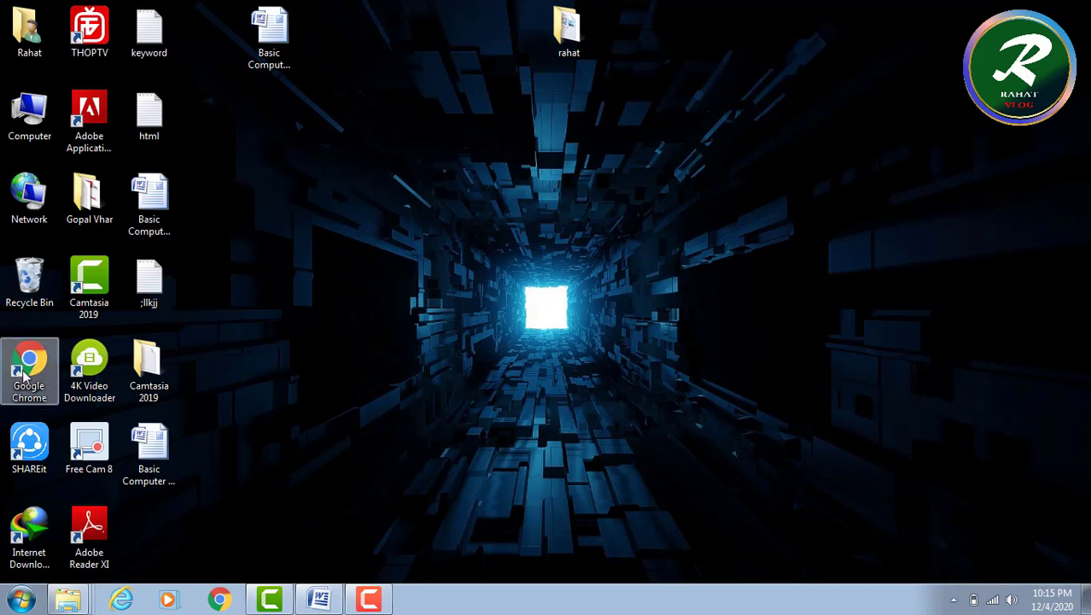
left_click(21, 601)
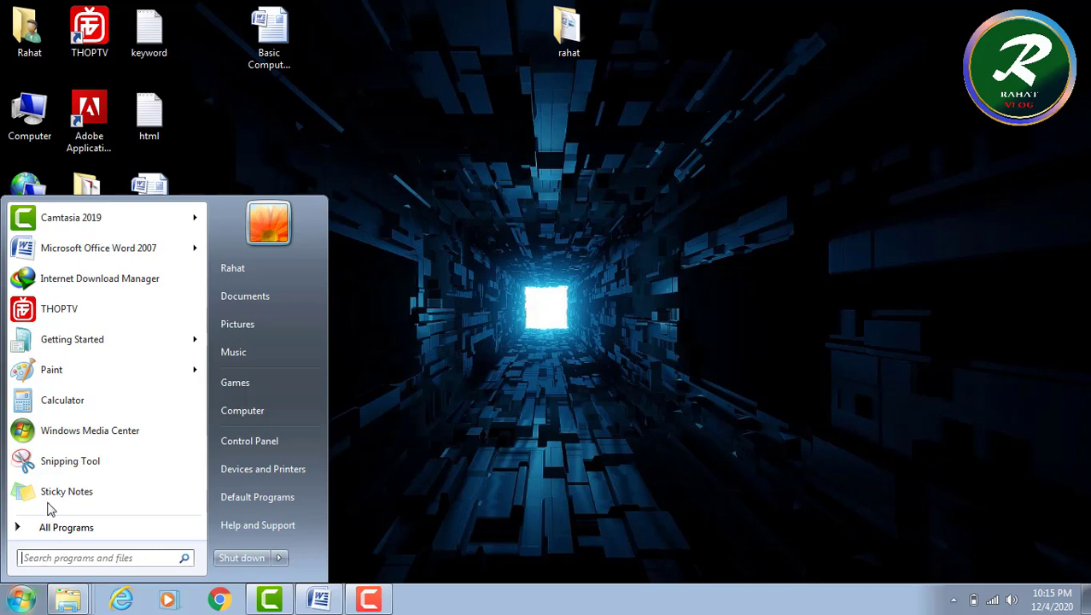
left_click(352, 195)
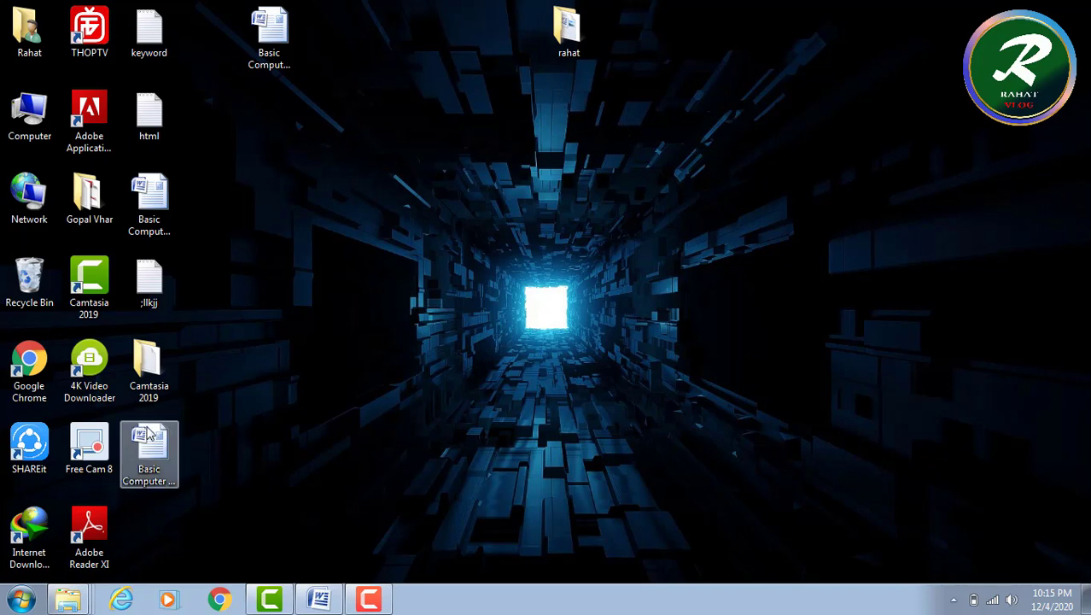
Create a new folder on the desktop named "IHT Sylhet".
right_click(465, 177)
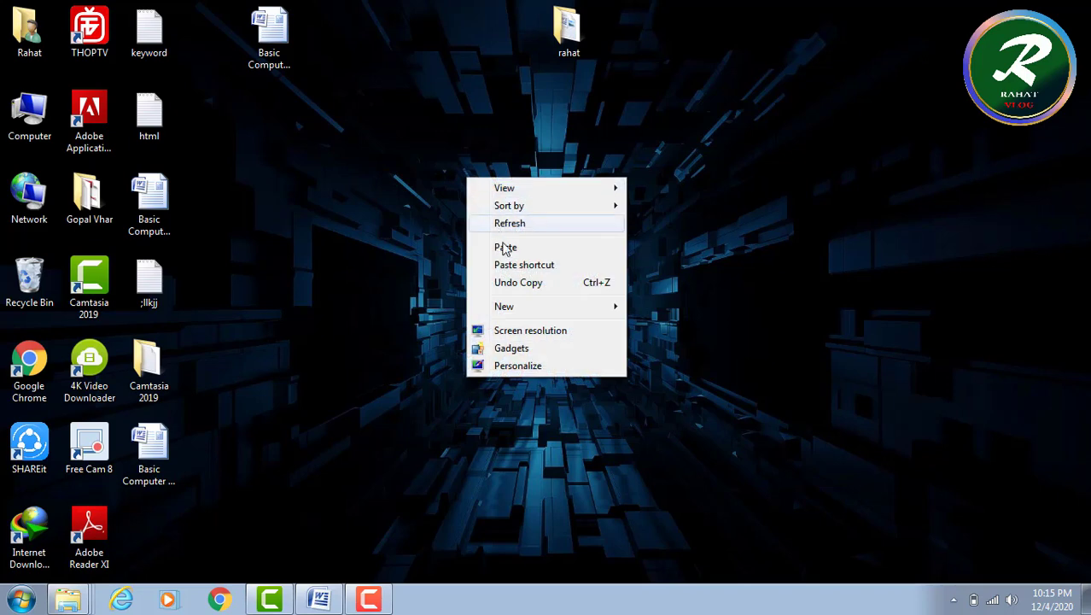
mouse_move(528, 307)
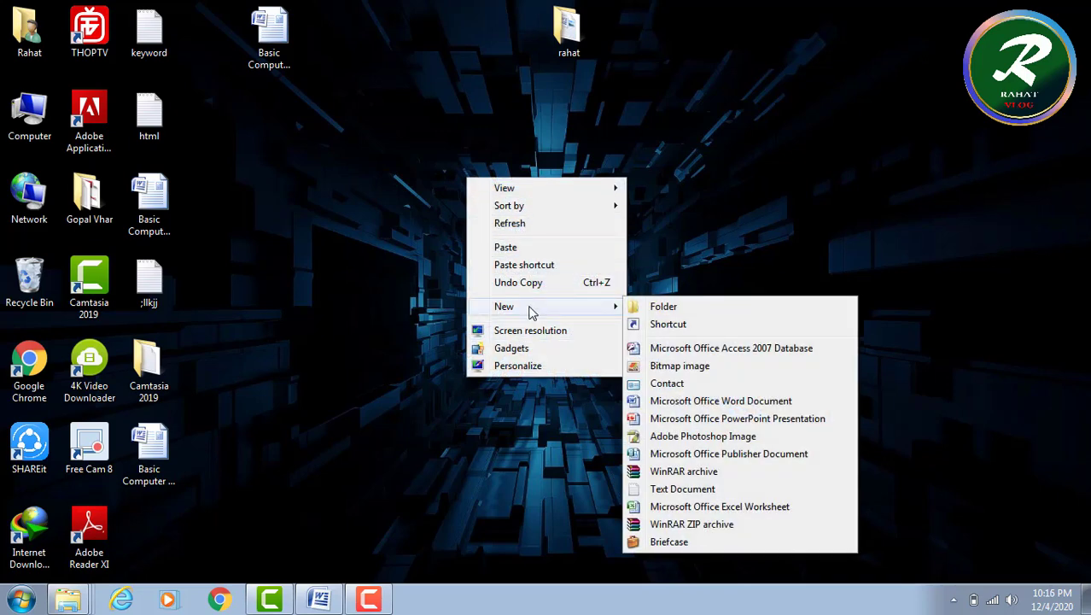
left_click(671, 304)
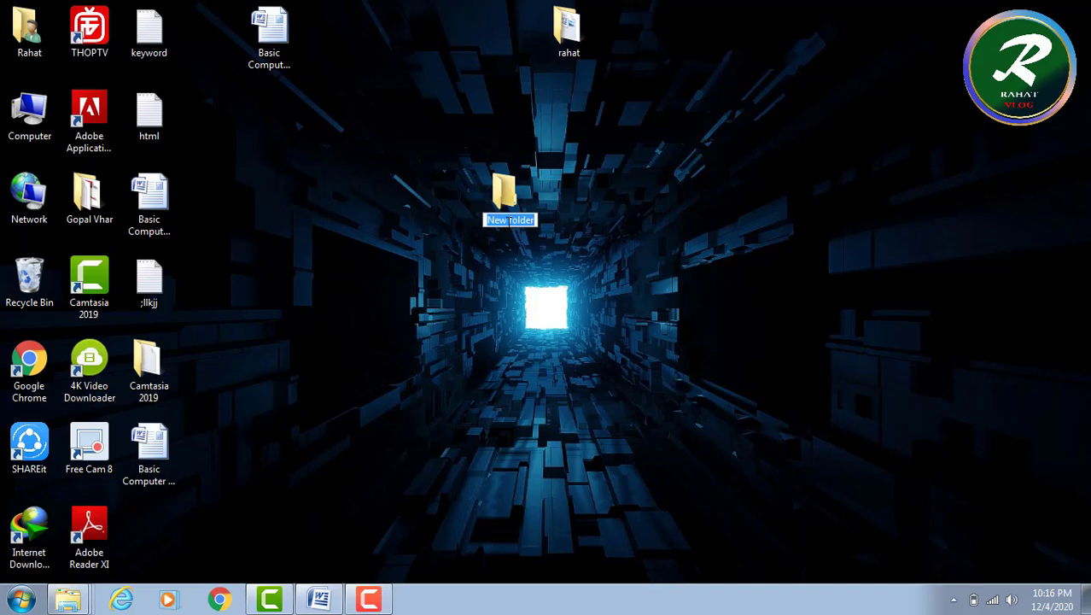
type("I")
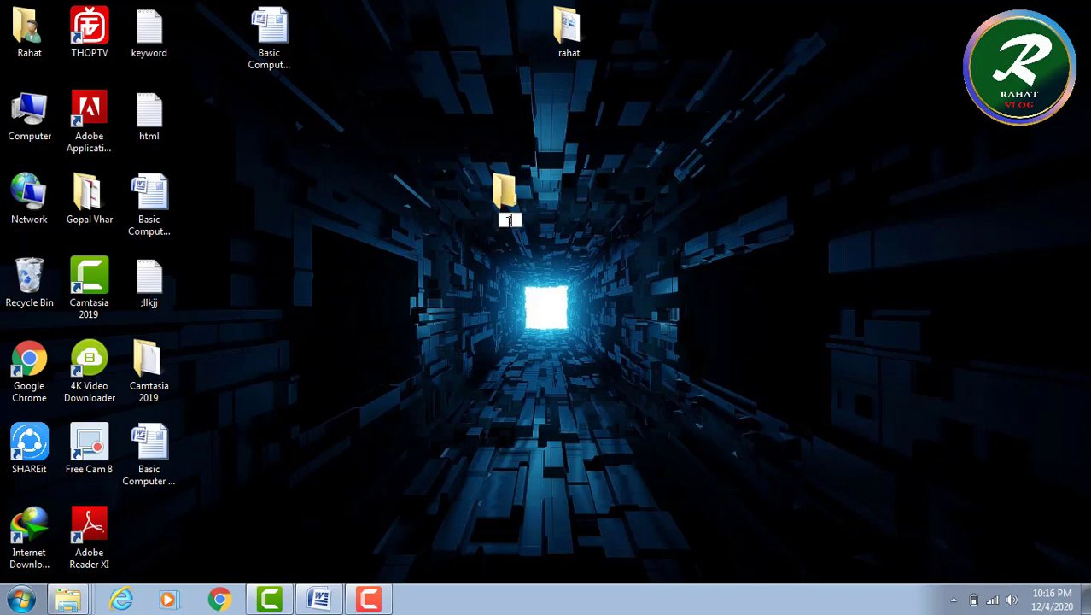
type("CT Sylhet")
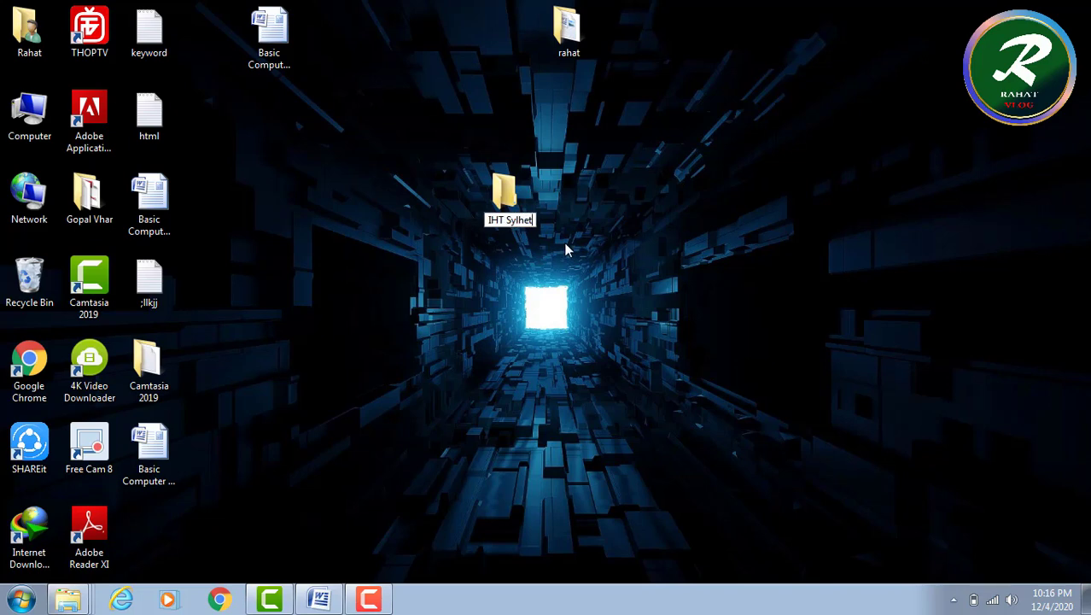
key("Return")
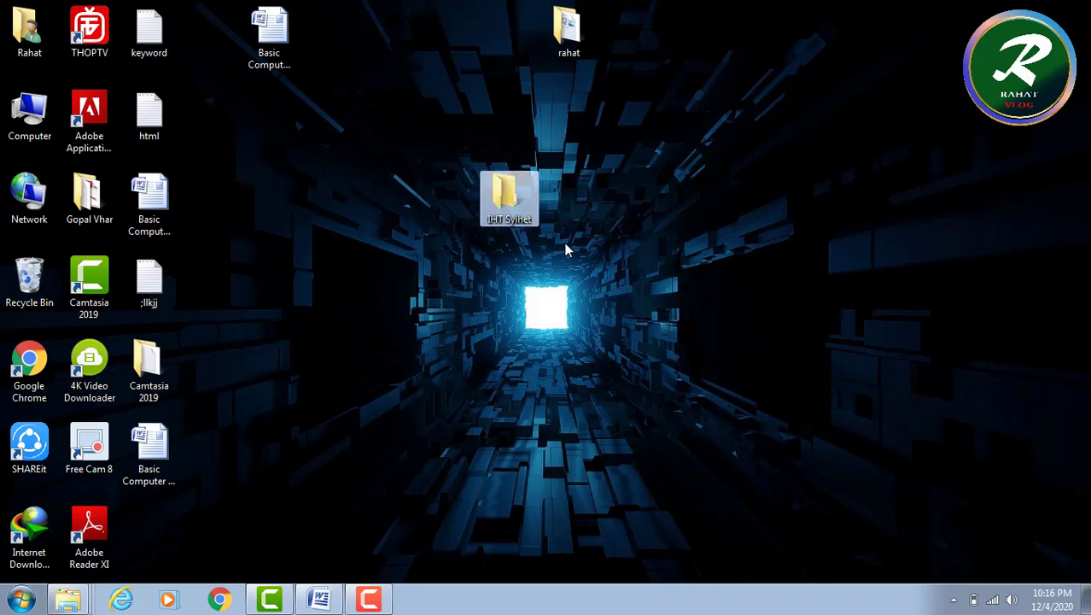
Rename the "IHT Sylhet" desktop folder to "IHT".
right_click(513, 211)
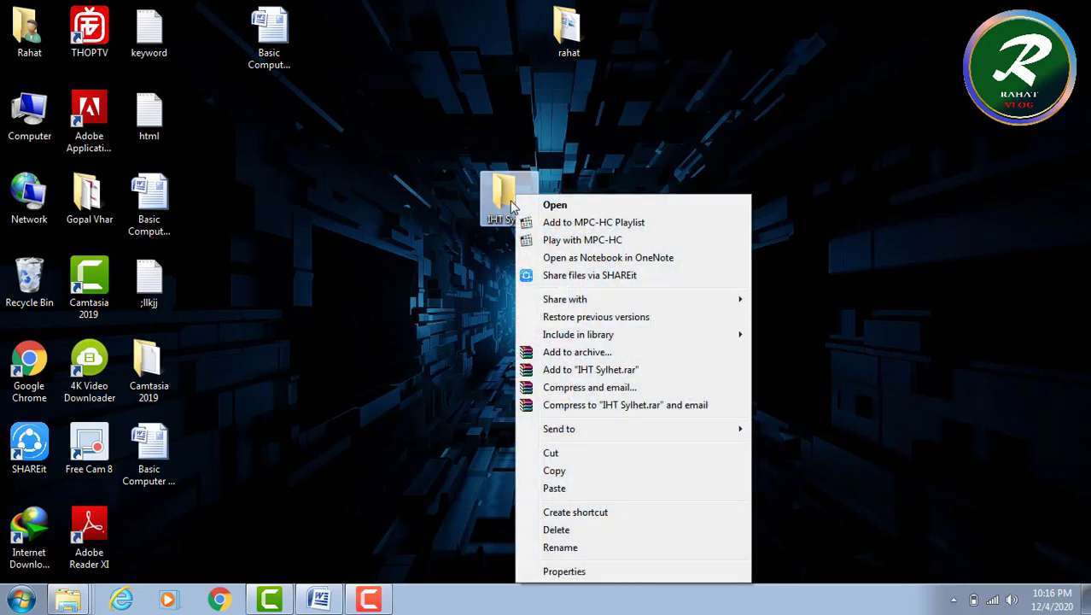
right_click(508, 199)
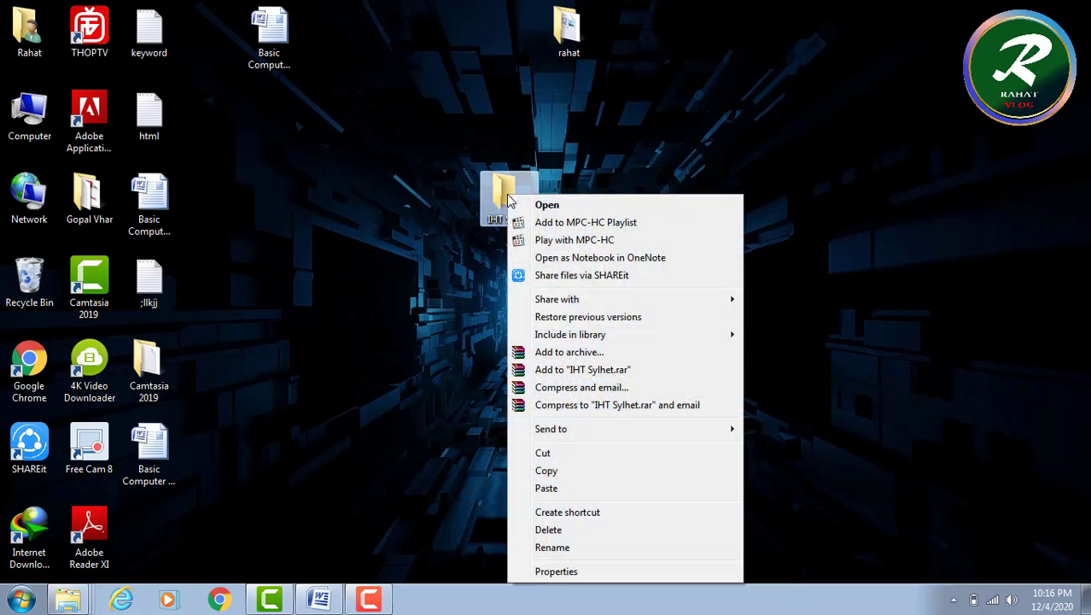
left_click(564, 548)
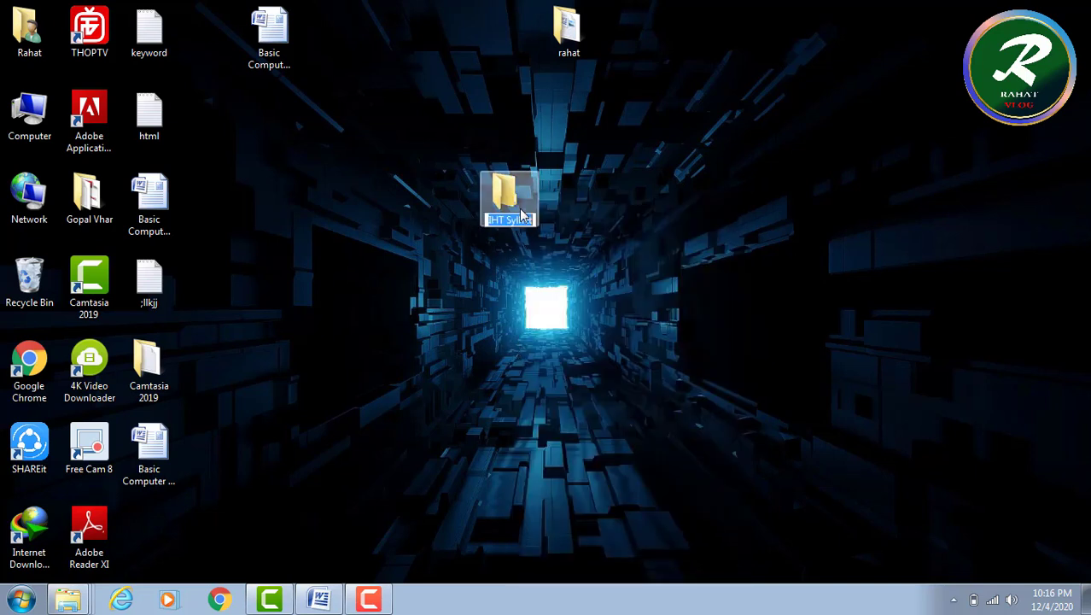
type("IHT")
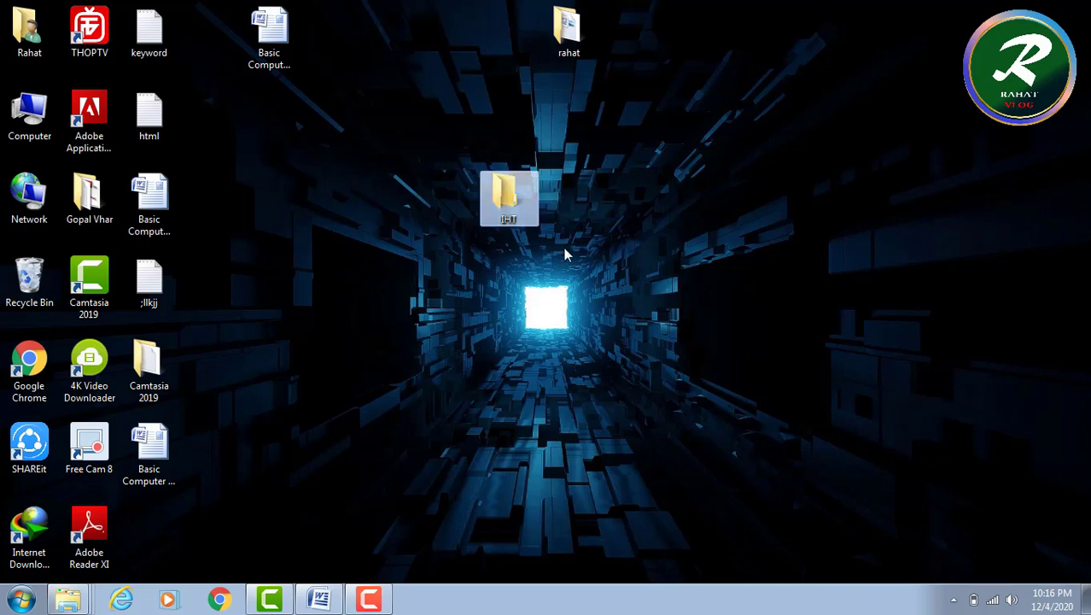
key("Return")
left_click(390, 44)
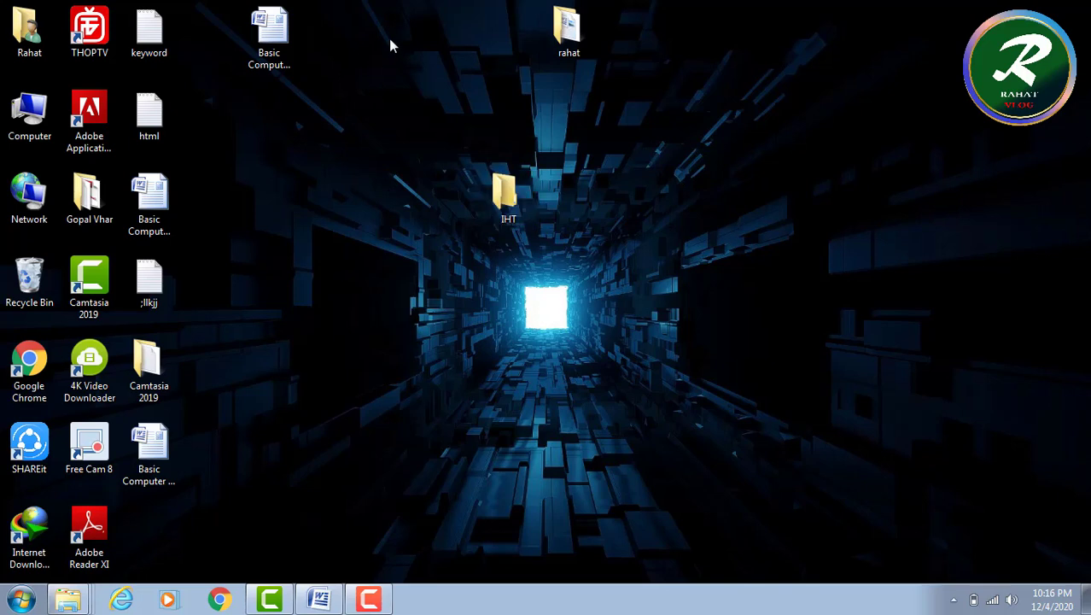
Copy the desktop document "Basic Computer Science Pharmacy 2019" into the IHT folder and close the folder window.
left_click(269, 38)
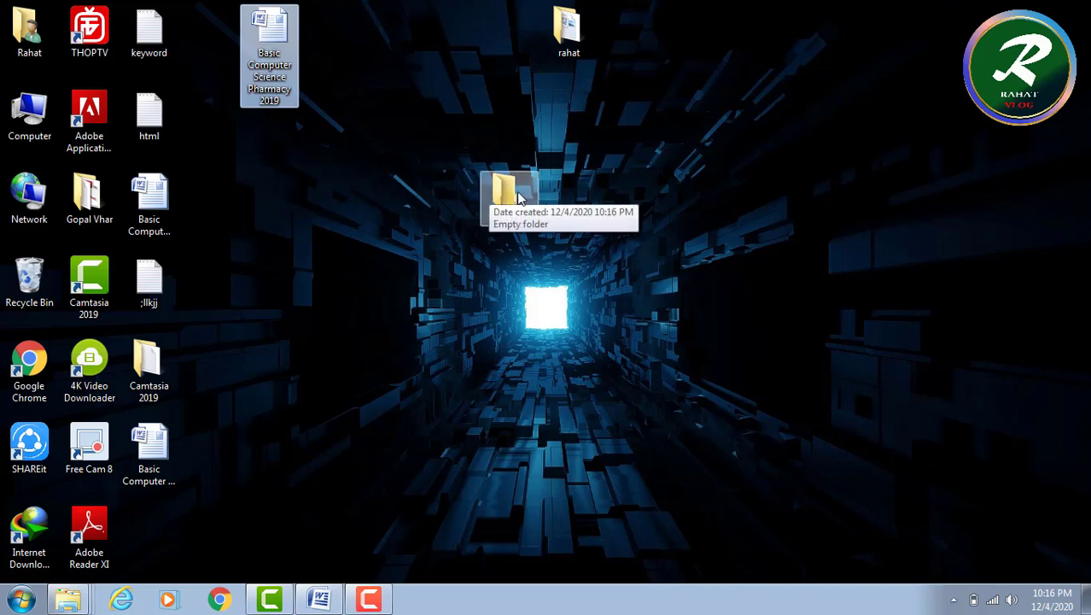
right_click(272, 28)
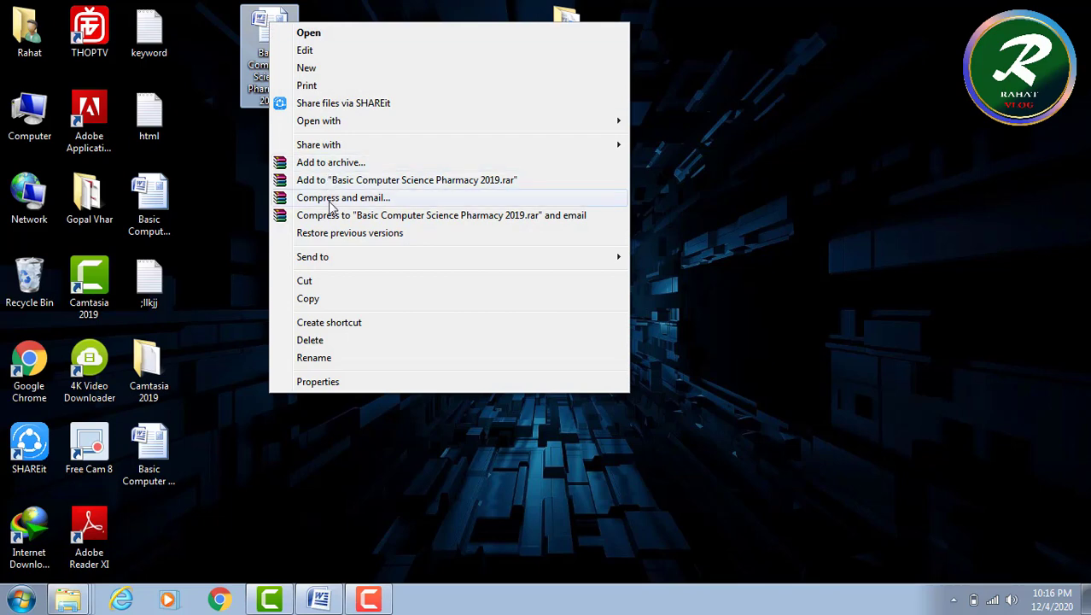
left_click(338, 300)
double_click(505, 200)
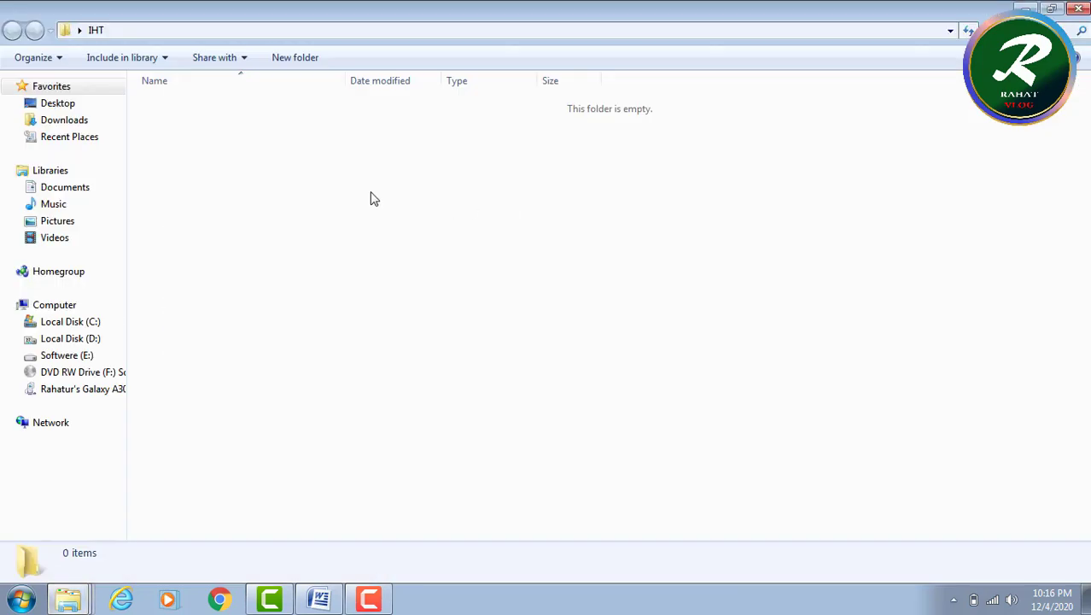
key("ctrl+v")
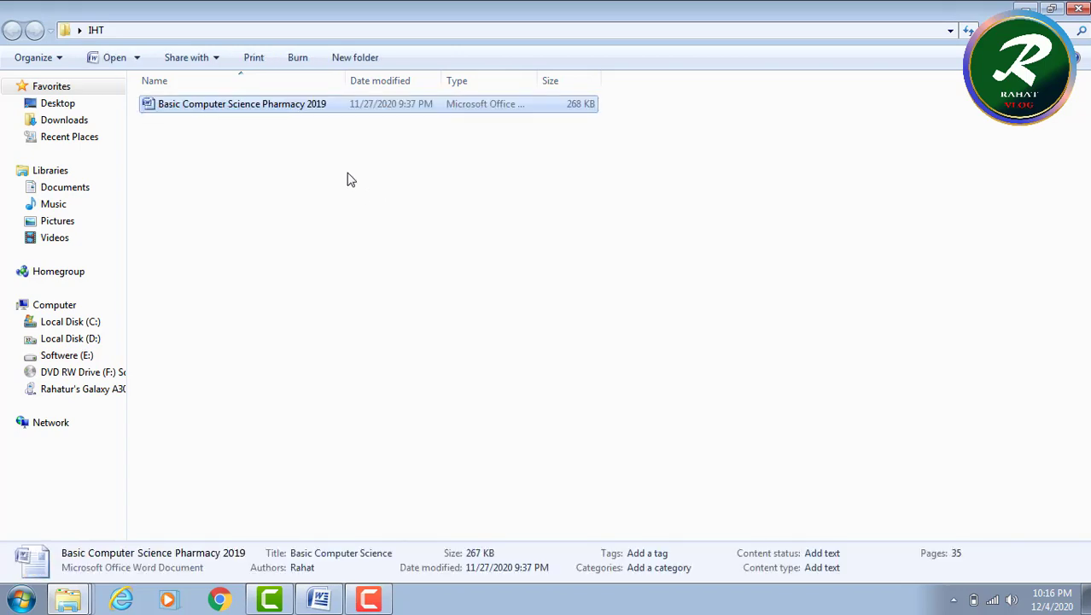
right_click(347, 174)
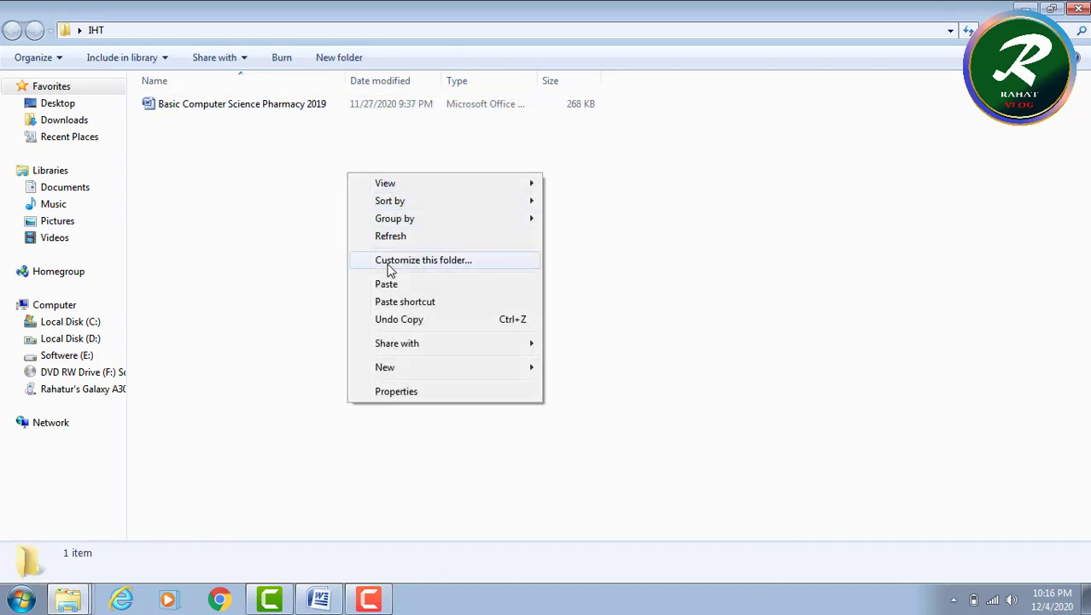
left_click(1080, 10)
left_click(1080, 10)
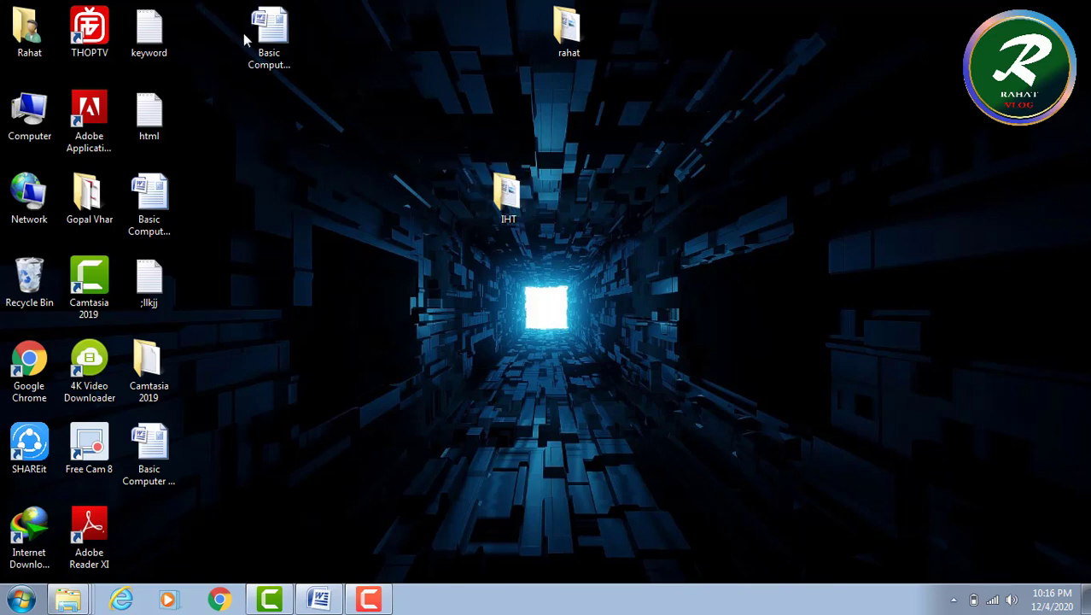
right_click(513, 195)
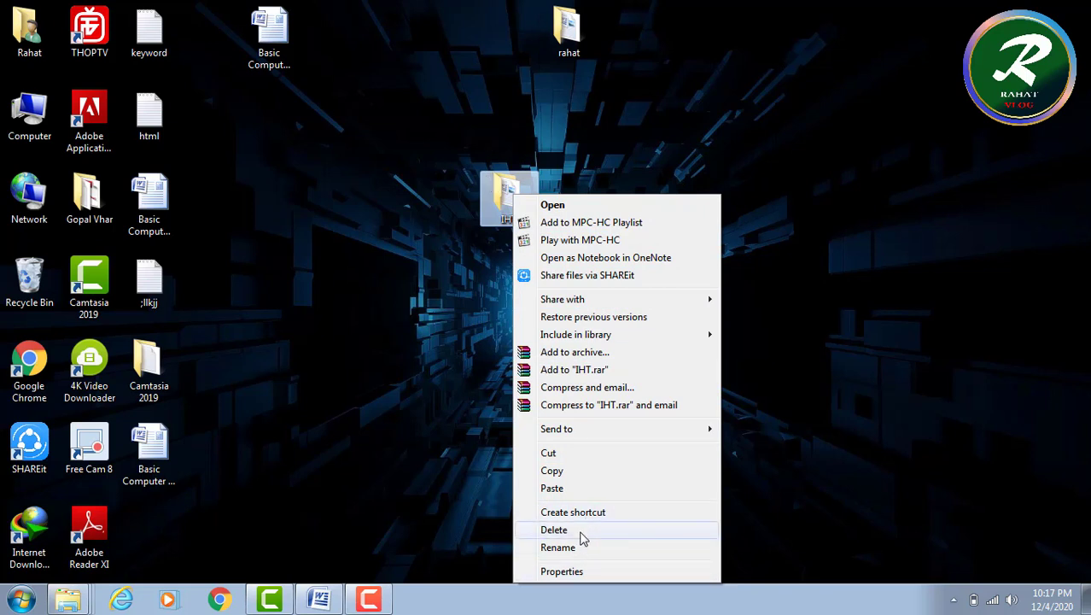
left_click(362, 297)
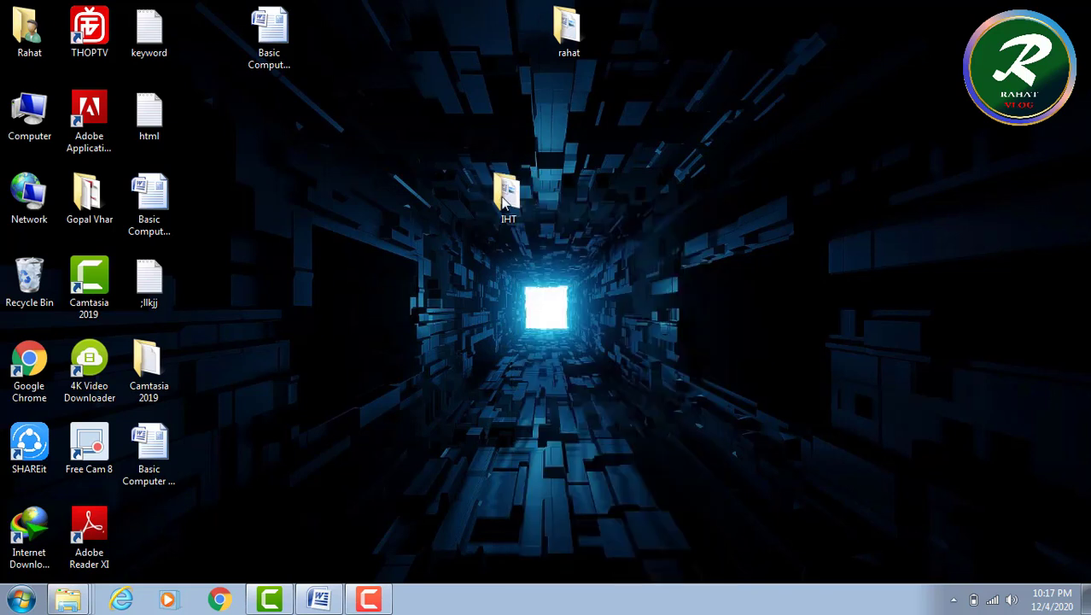
left_click(644, 229)
left_click(508, 197)
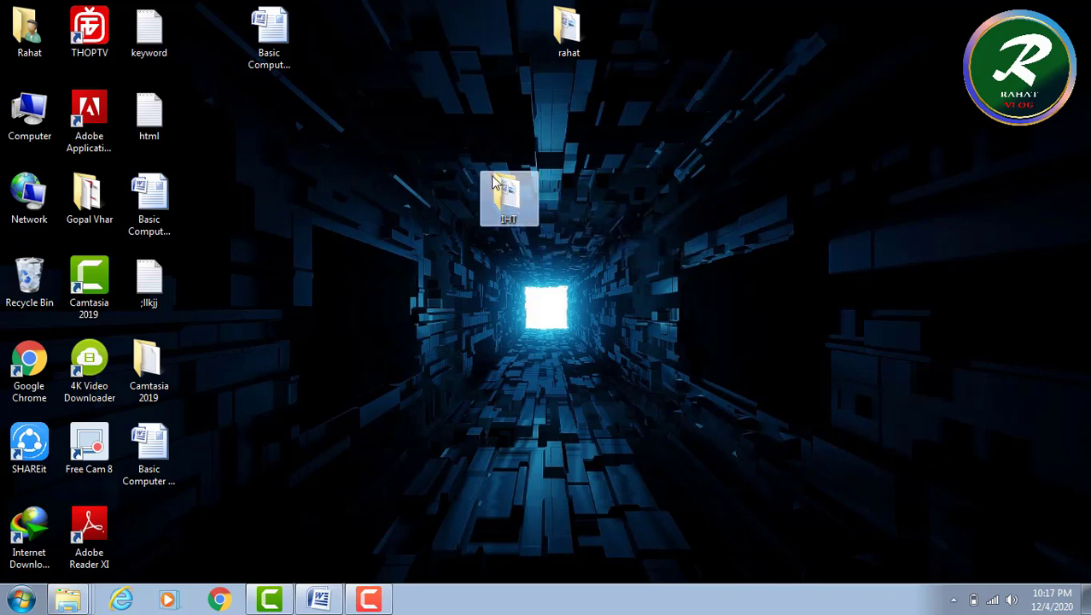
right_click(526, 203)
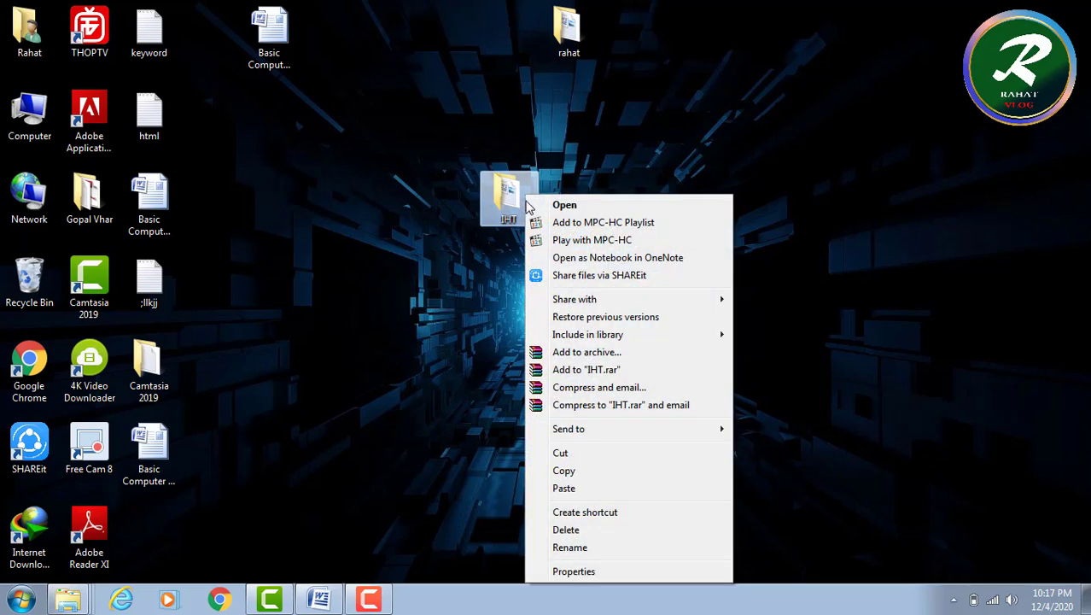
mouse_move(611, 433)
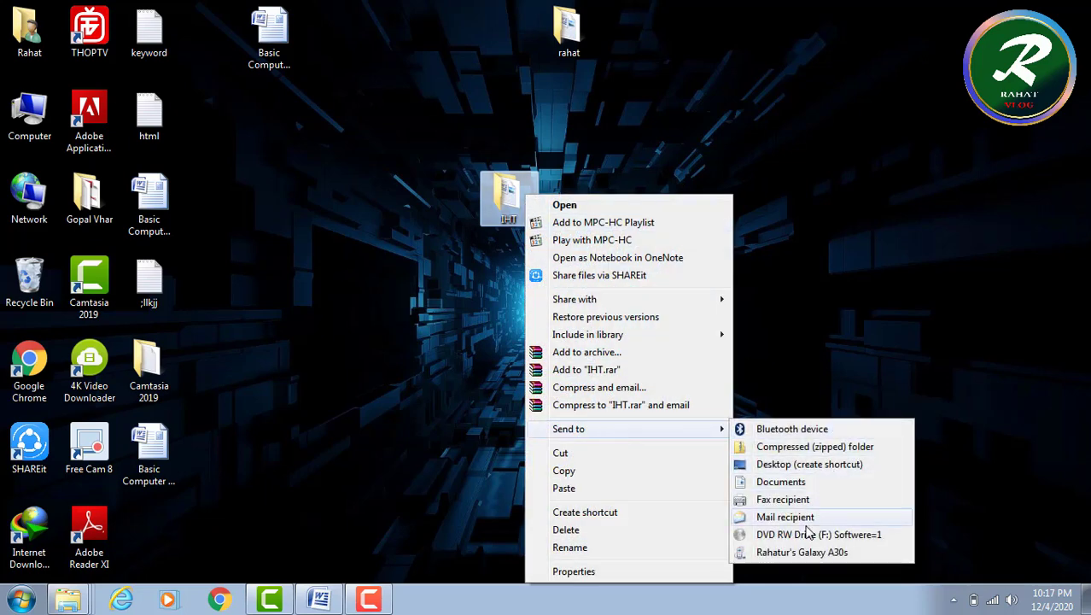
left_click(848, 256)
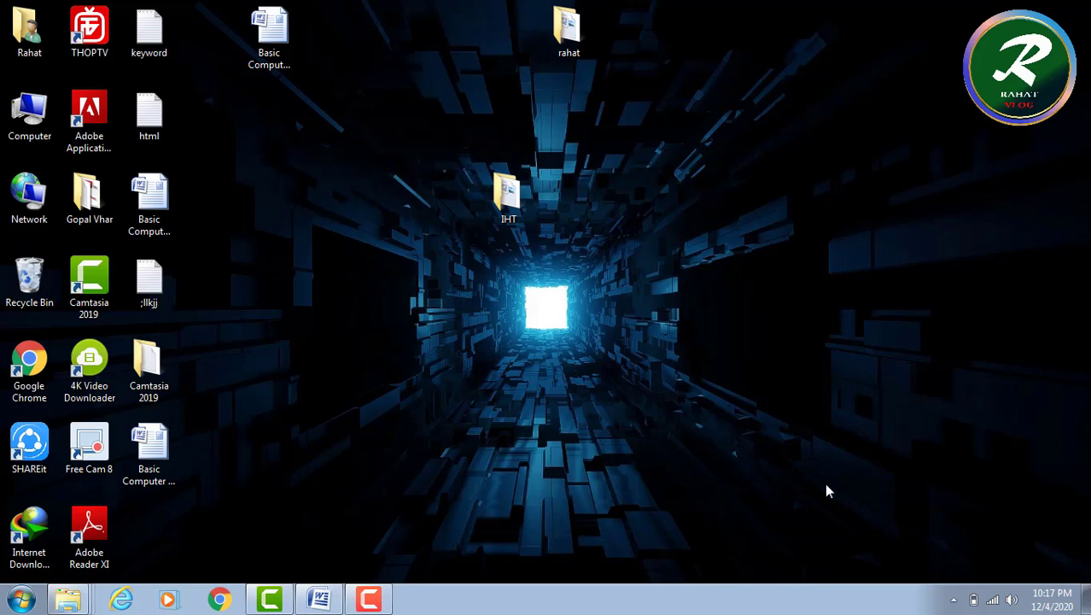
left_click(1057, 608)
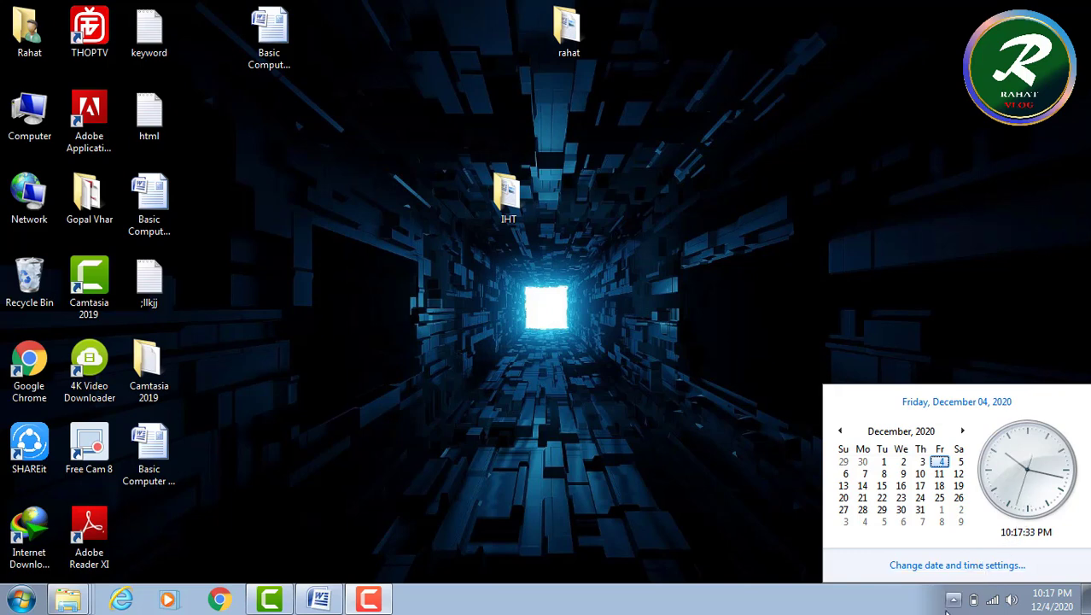
left_click(959, 570)
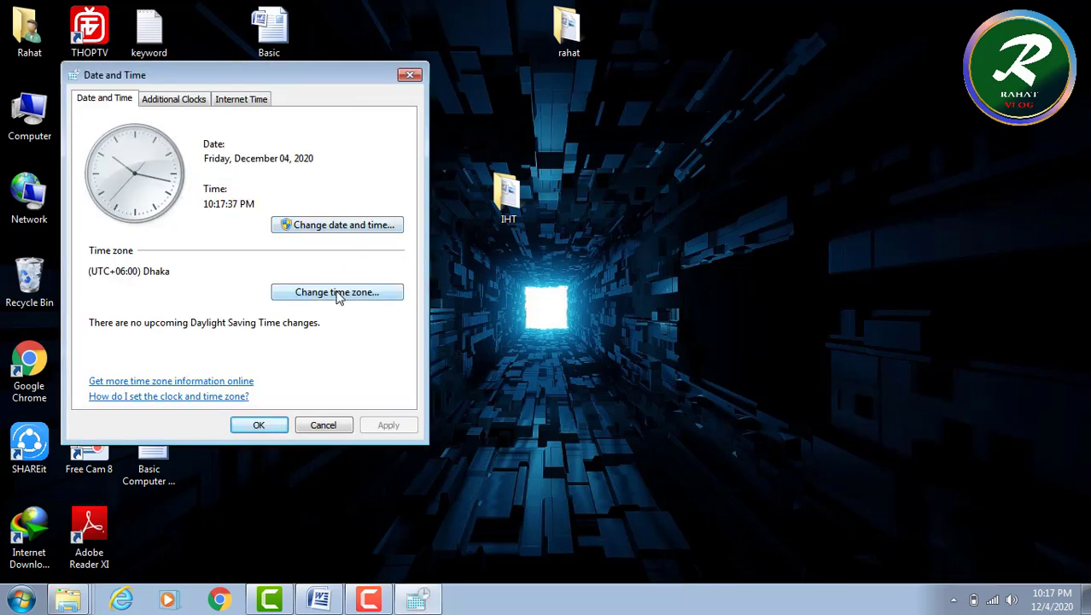
key("Escape")
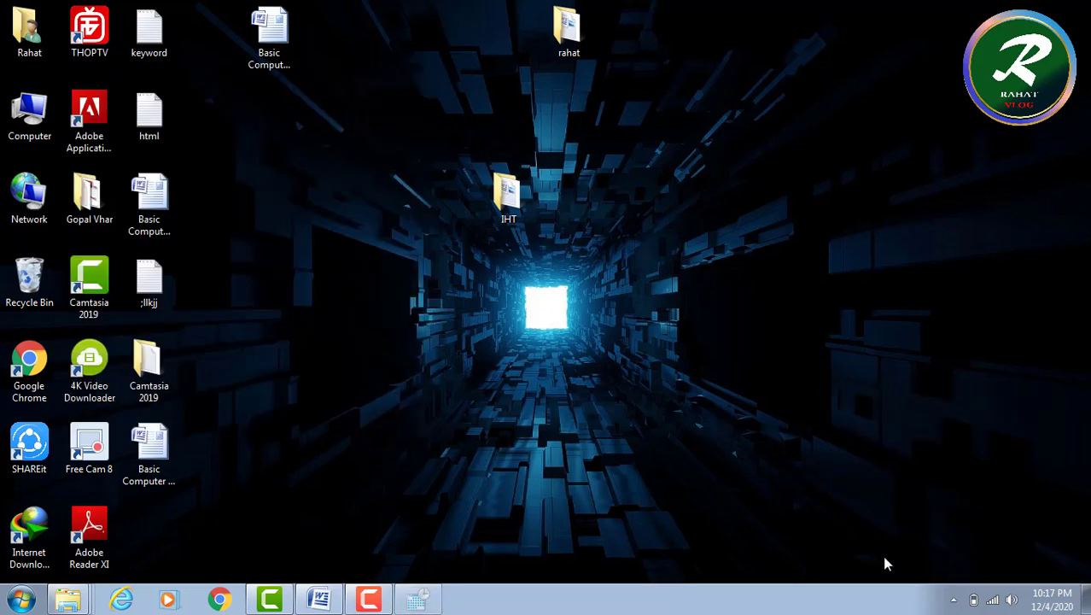
Open the system date and time settings and set the clock to 5:50 PM.
left_click(1050, 603)
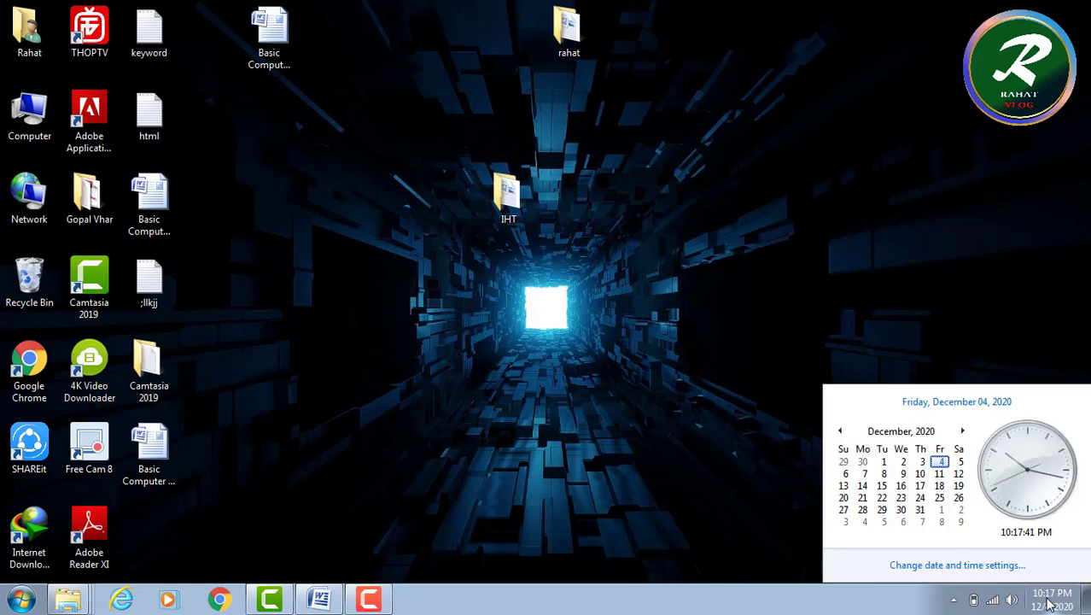
left_click(992, 569)
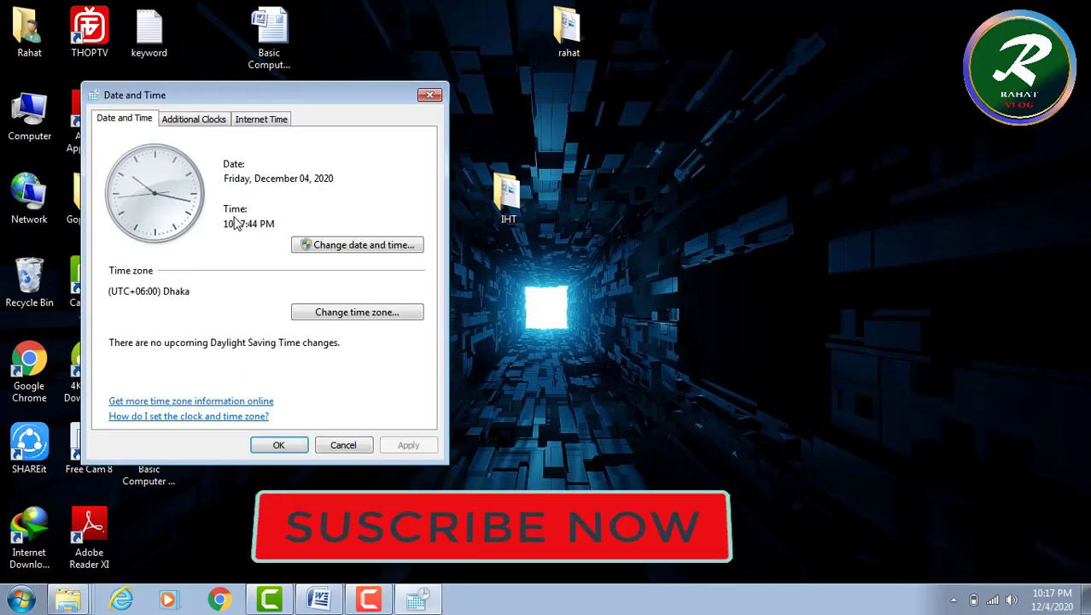
left_click(365, 245)
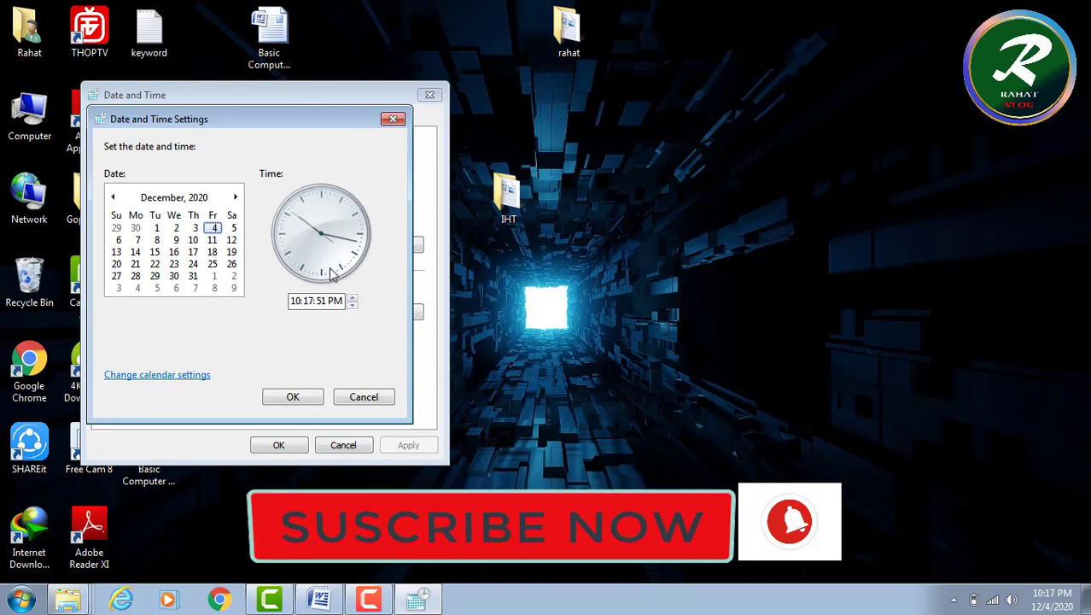
left_click(291, 300)
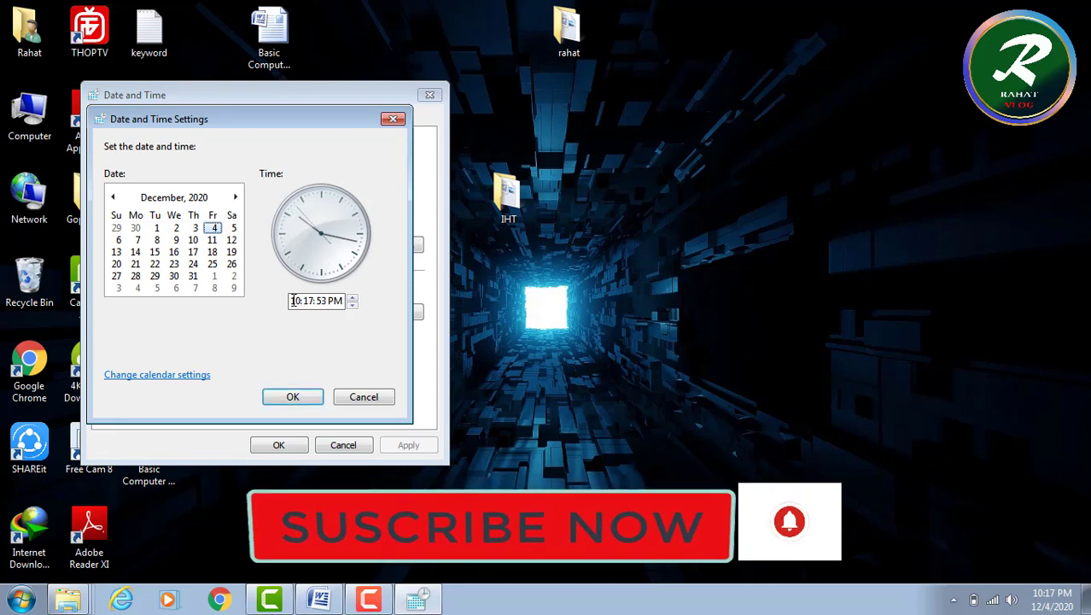
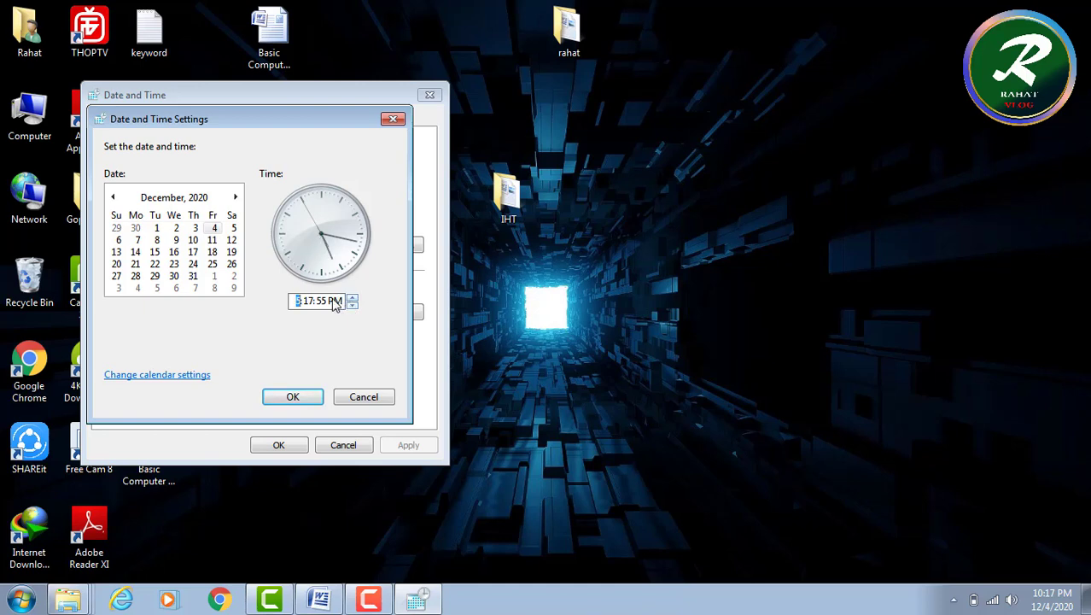
left_click(351, 297)
left_click(352, 297)
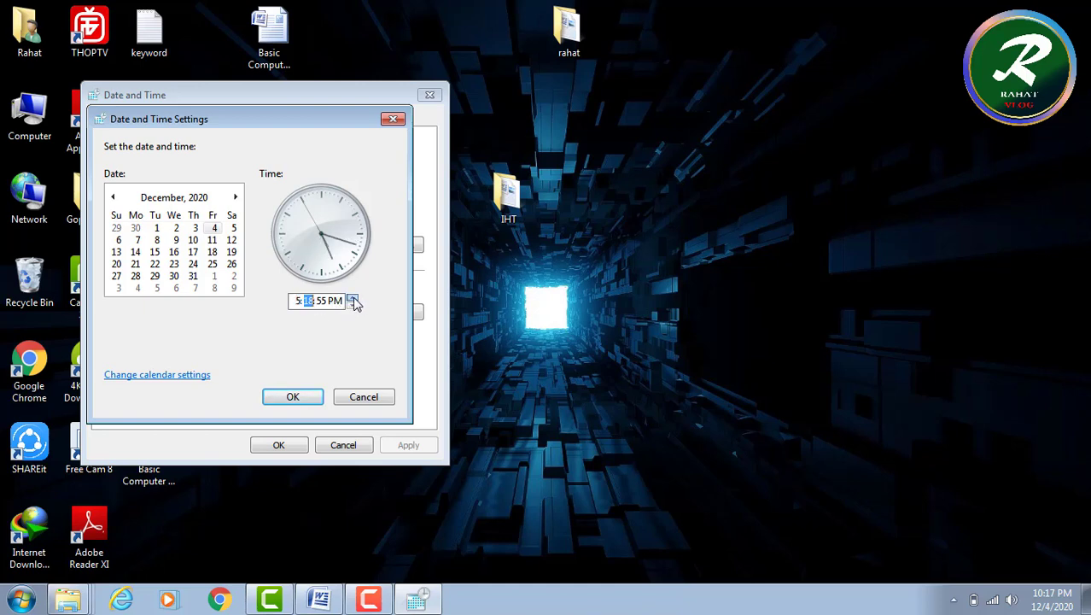
left_click(352, 297)
left_click(351, 297)
left_click(353, 297)
left_click(352, 297)
left_click(352, 297)
left_click(351, 297)
left_click(351, 297)
left_click(351, 297)
left_click(352, 297)
left_click(351, 297)
left_click(352, 297)
left_click(351, 297)
left_click(351, 297)
left_click(351, 297)
left_click(351, 297)
left_click(351, 297)
left_click(351, 297)
left_click(351, 297)
left_click(352, 297)
left_click(352, 297)
left_click(352, 297)
left_click(351, 297)
left_click(351, 297)
left_click(352, 297)
left_click(351, 297)
left_click(352, 297)
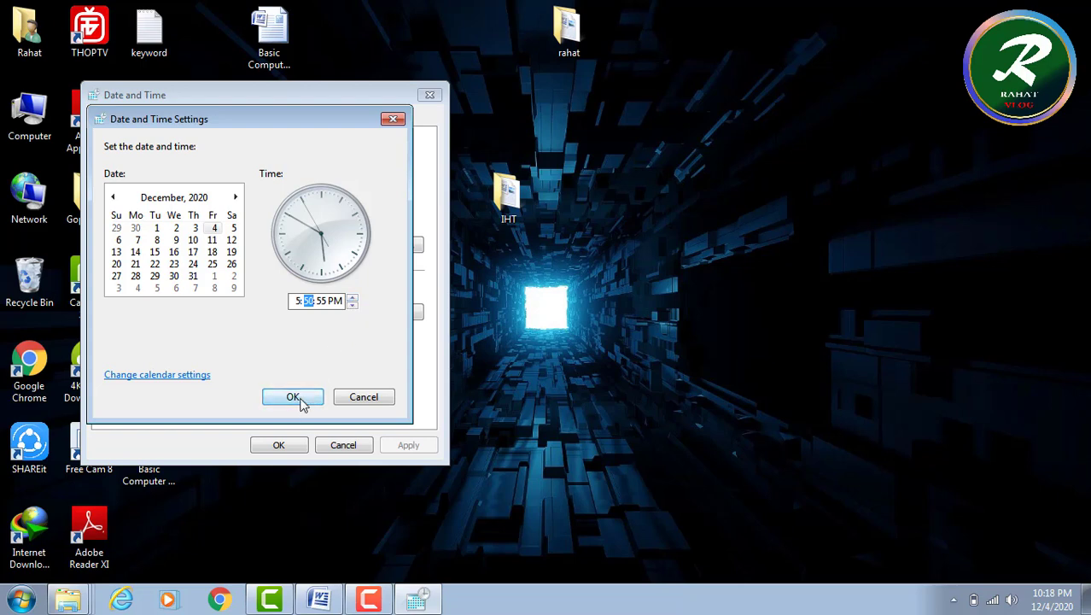
left_click(335, 303)
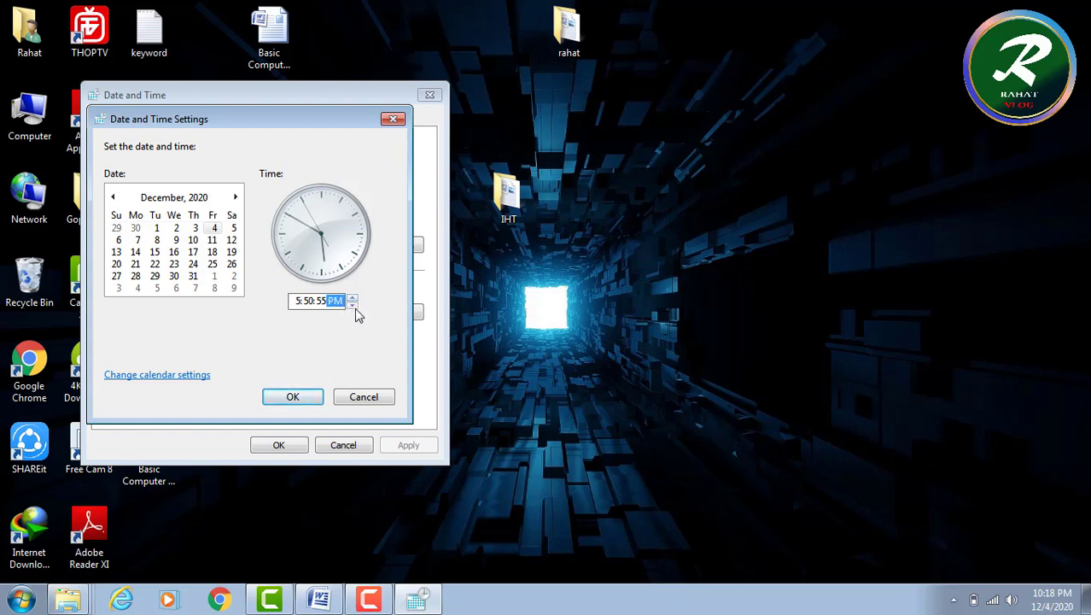
left_click(352, 305)
Set the system date to December 5, 2020 and apply the date and time changes.
left_click(233, 228)
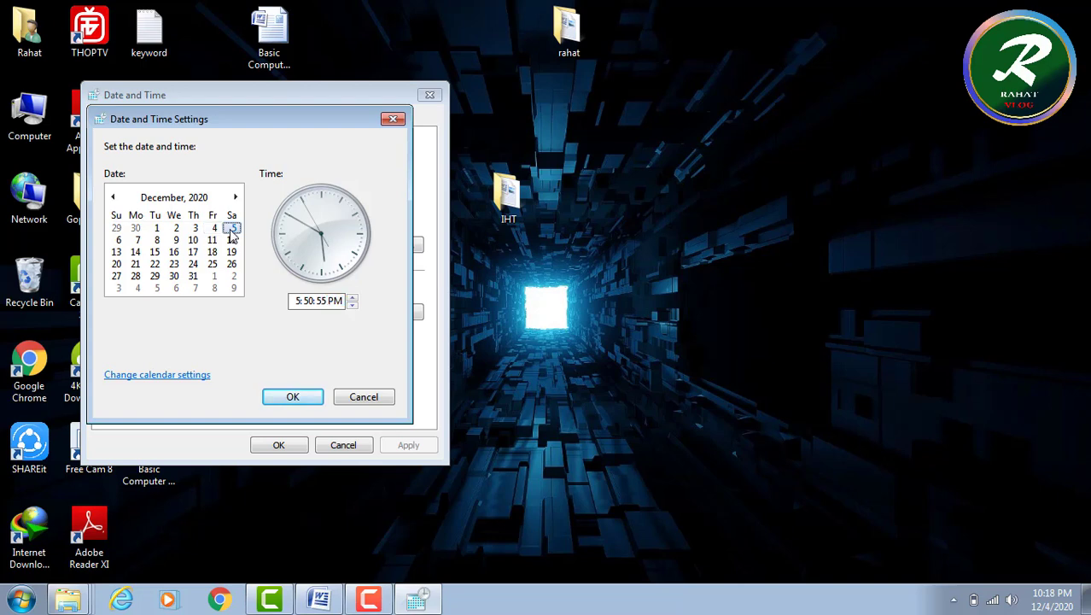
left_click(311, 399)
left_click(284, 451)
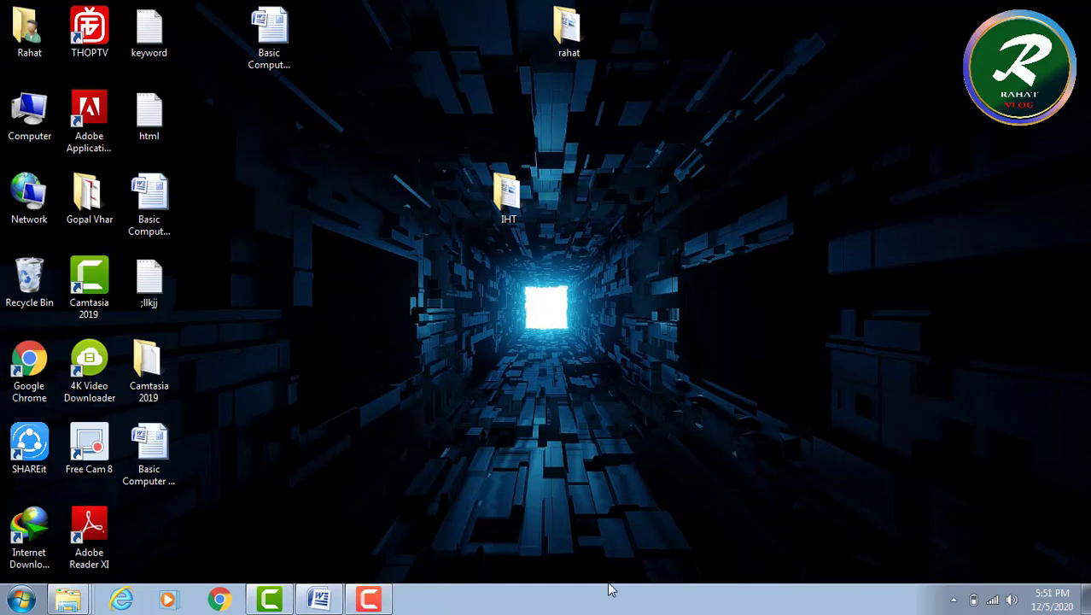
Try the Architecture and Characters desktop themes before settling on the Landscapes Aero theme, and refresh the desktop.
right_click(678, 215)
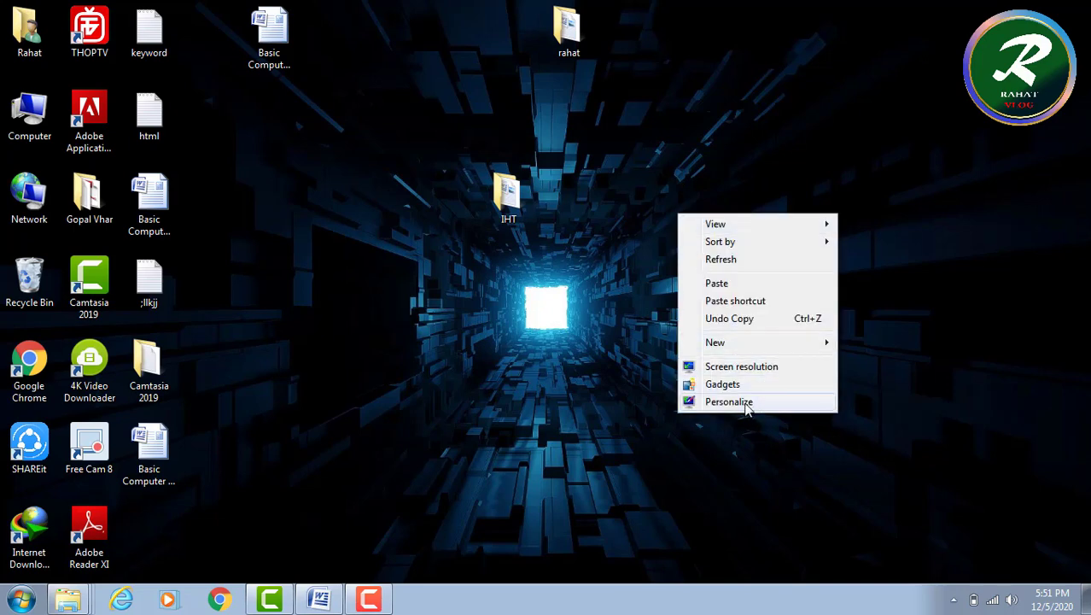
left_click(466, 272)
right_click(466, 272)
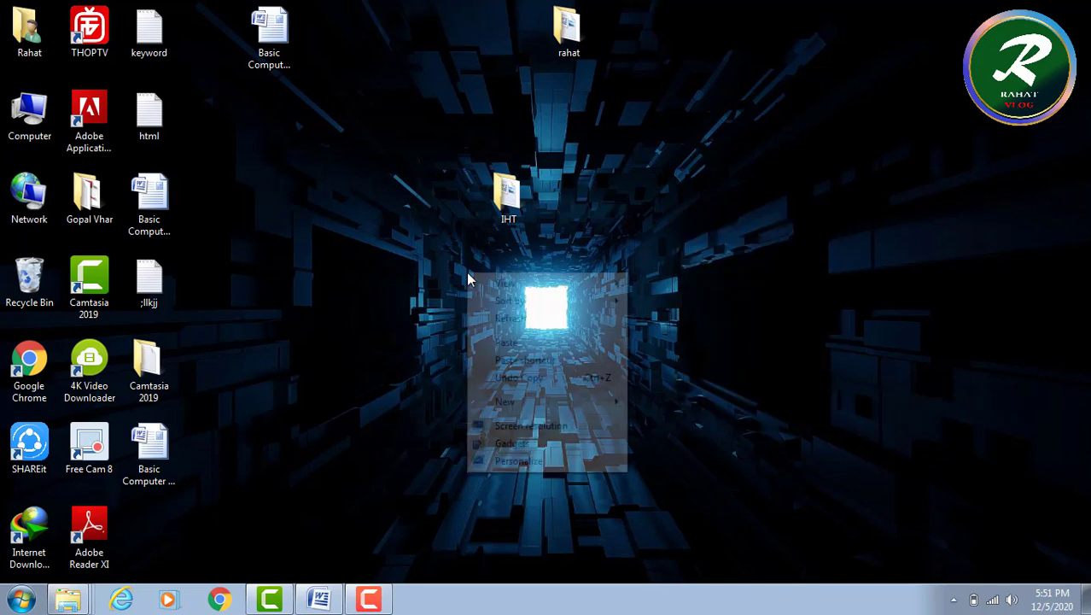
left_click(537, 463)
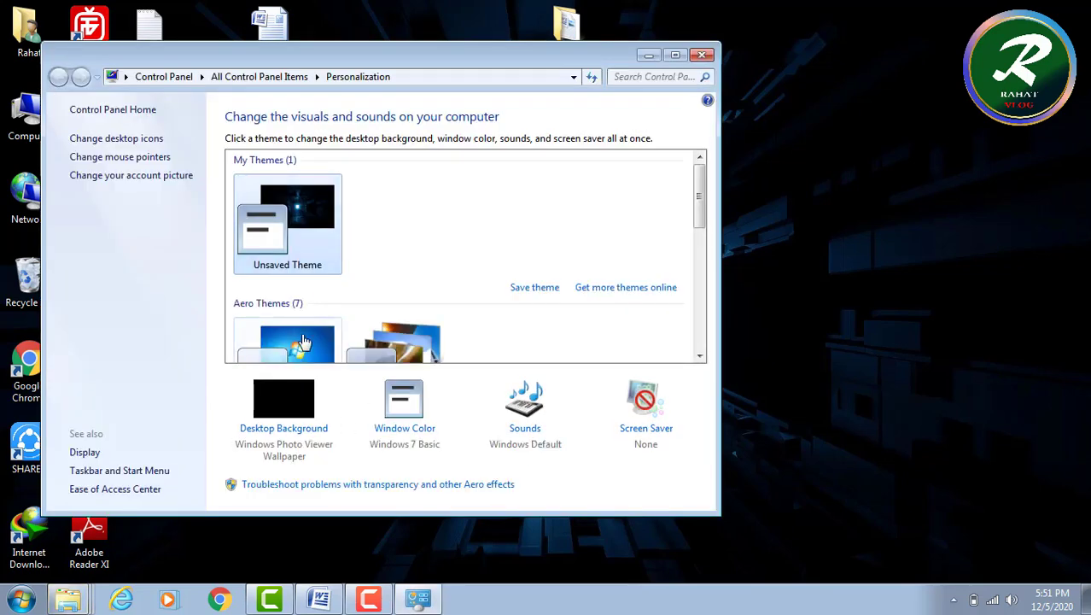
scroll(300, 343, "down", 1)
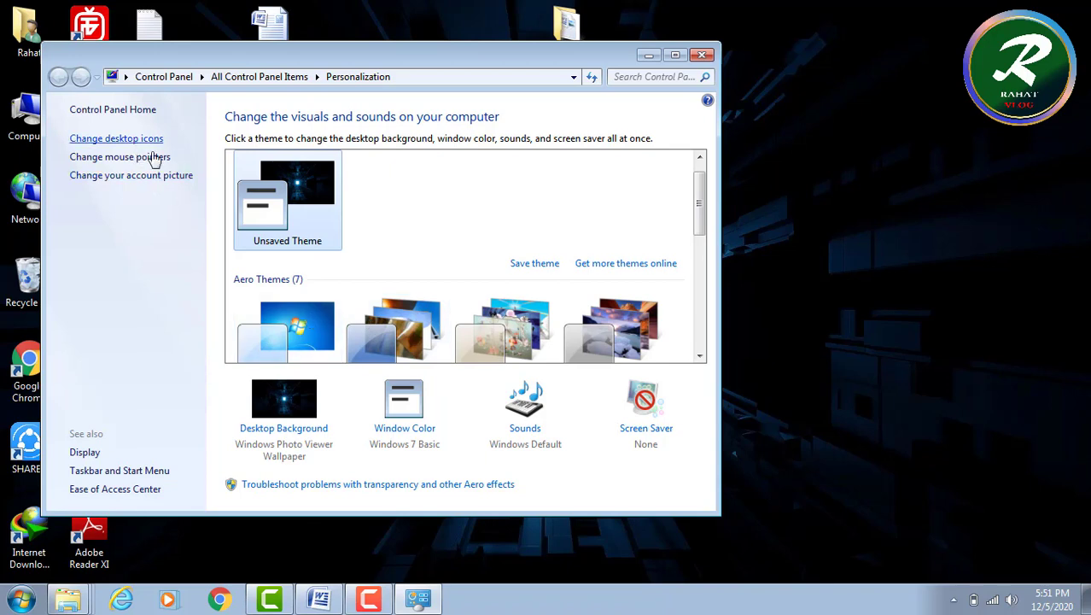
scroll(407, 336, "down", 1)
left_click(408, 335)
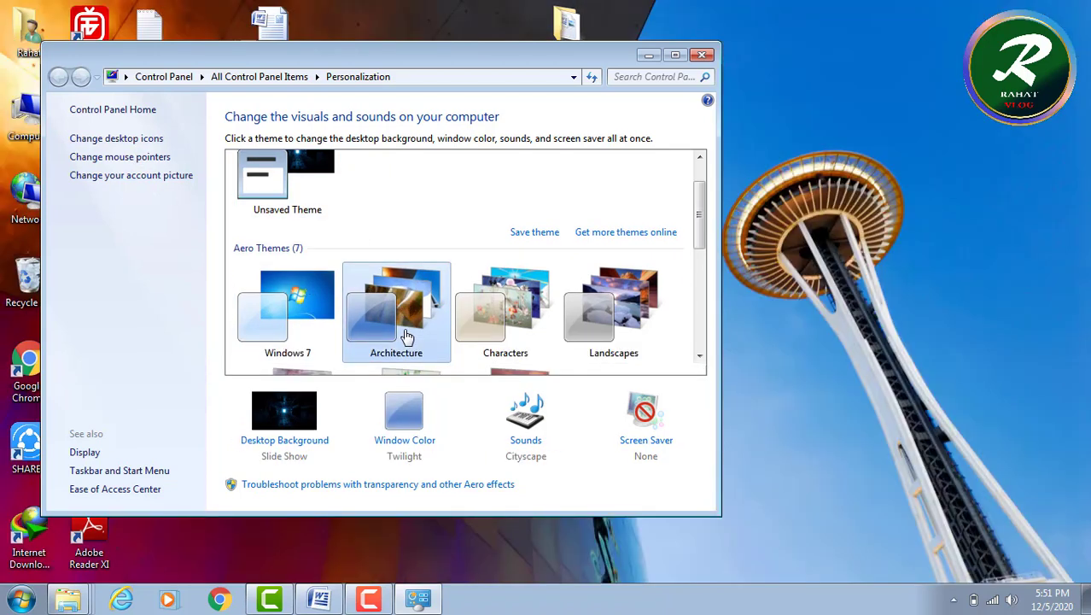
left_click(498, 315)
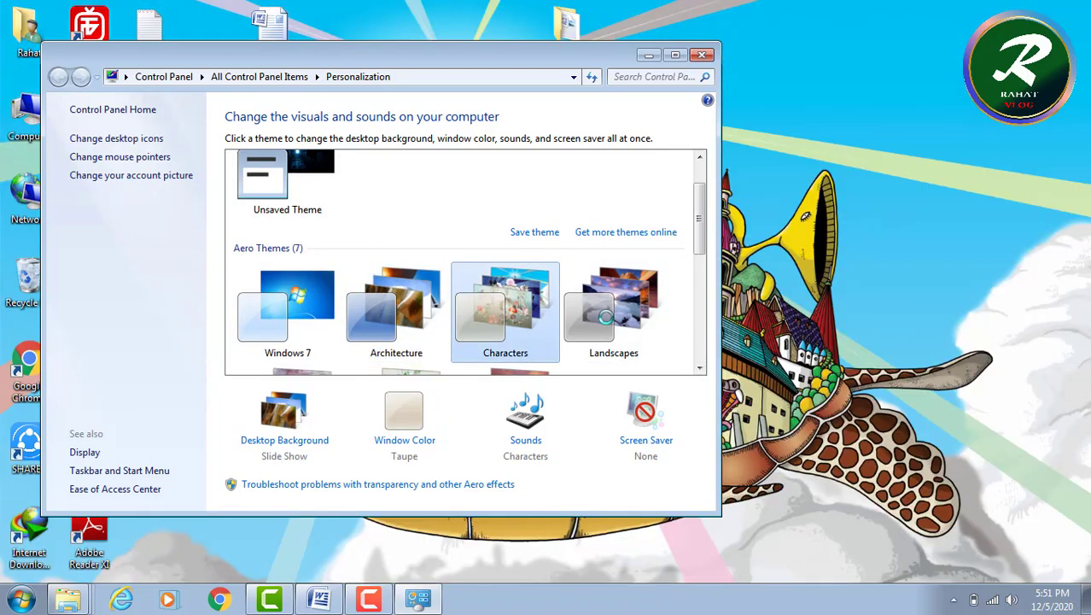
left_click(609, 322)
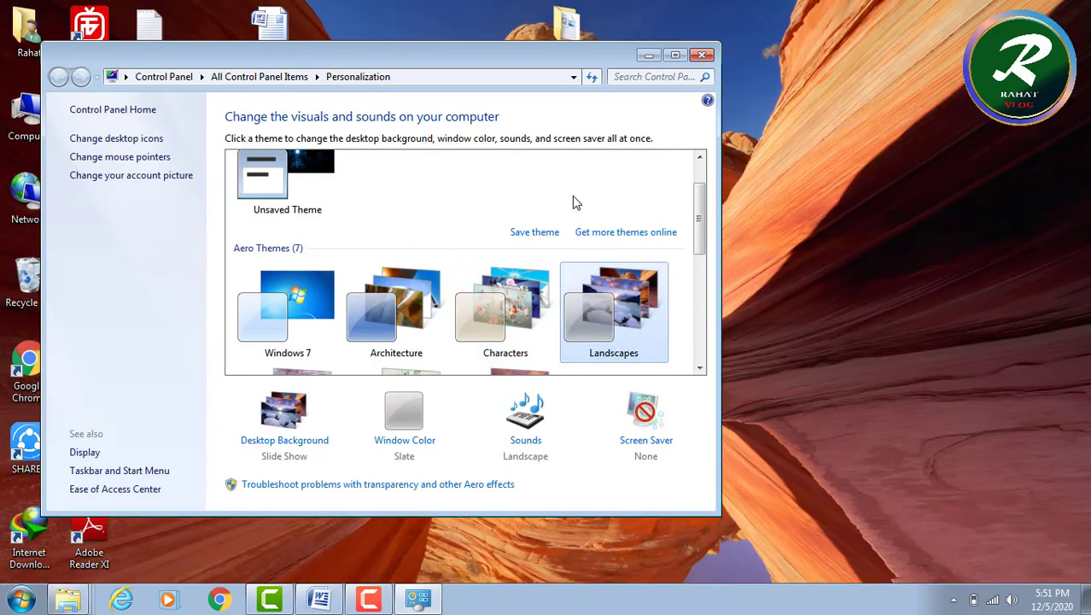
left_click(705, 55)
right_click(349, 205)
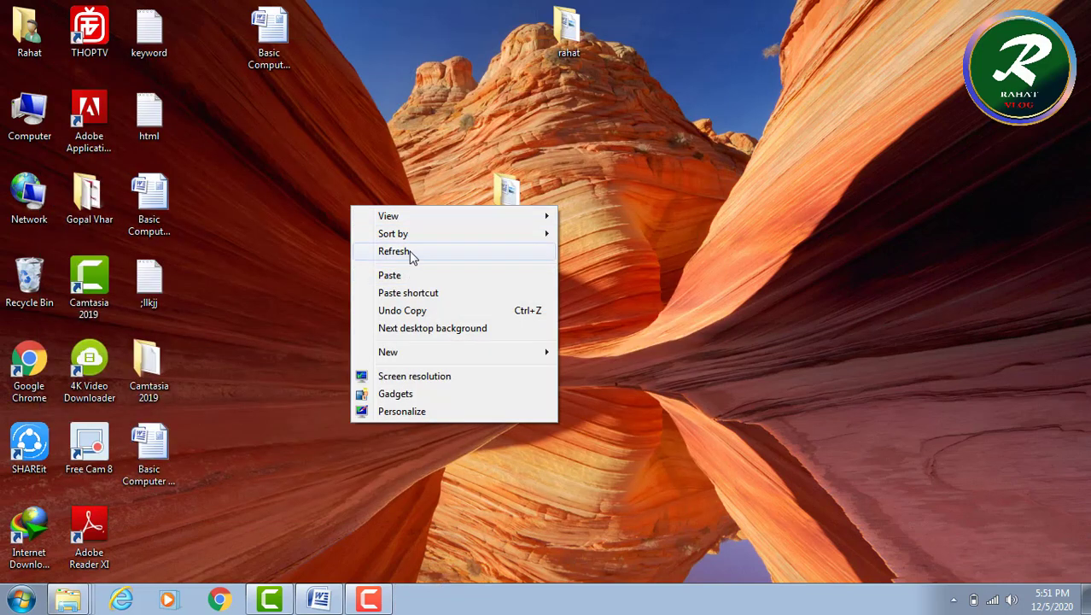
left_click(409, 251)
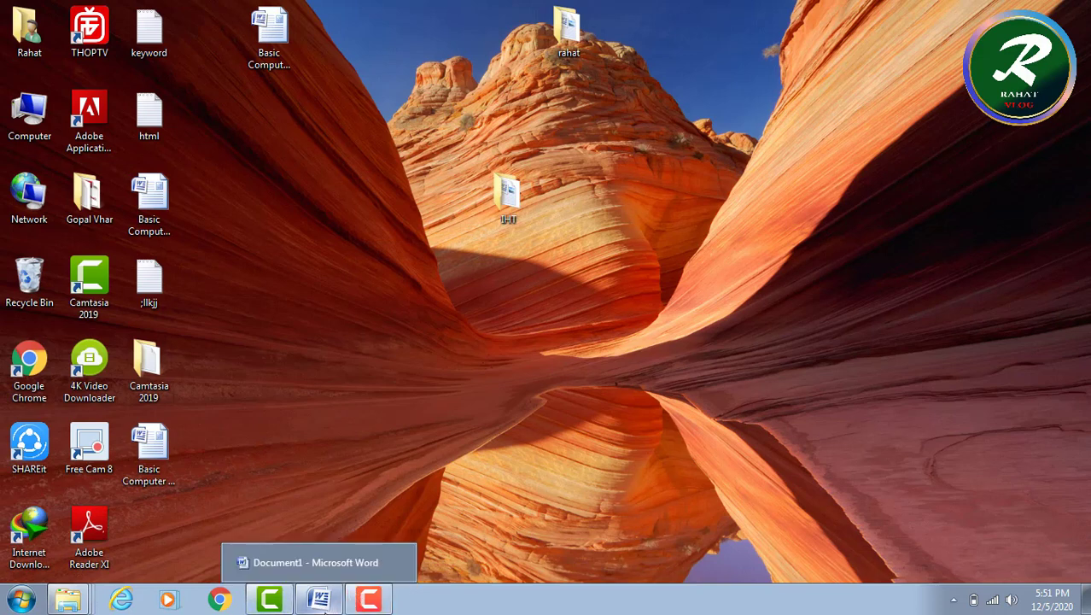
Switch to Microsoft Word, create a new blank document and zoom out to 160%.
left_click(323, 602)
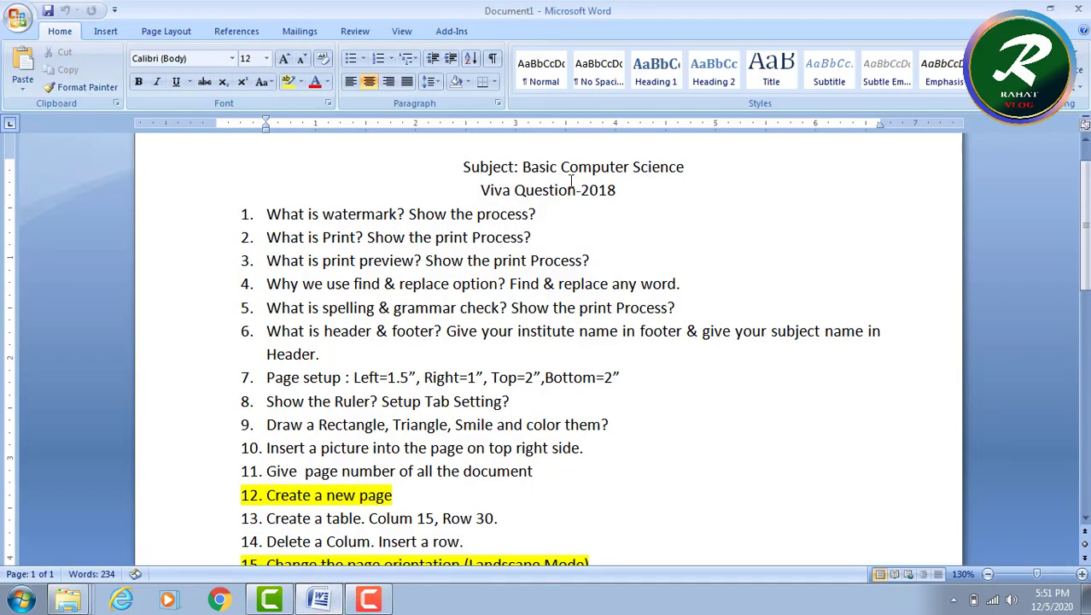
left_click(21, 22)
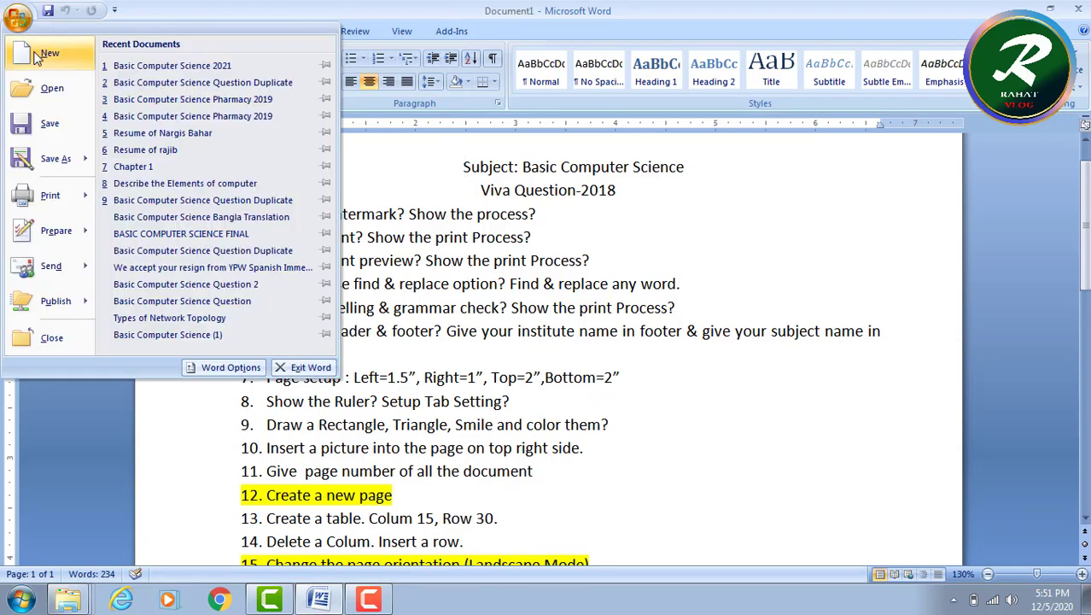
left_click(38, 57)
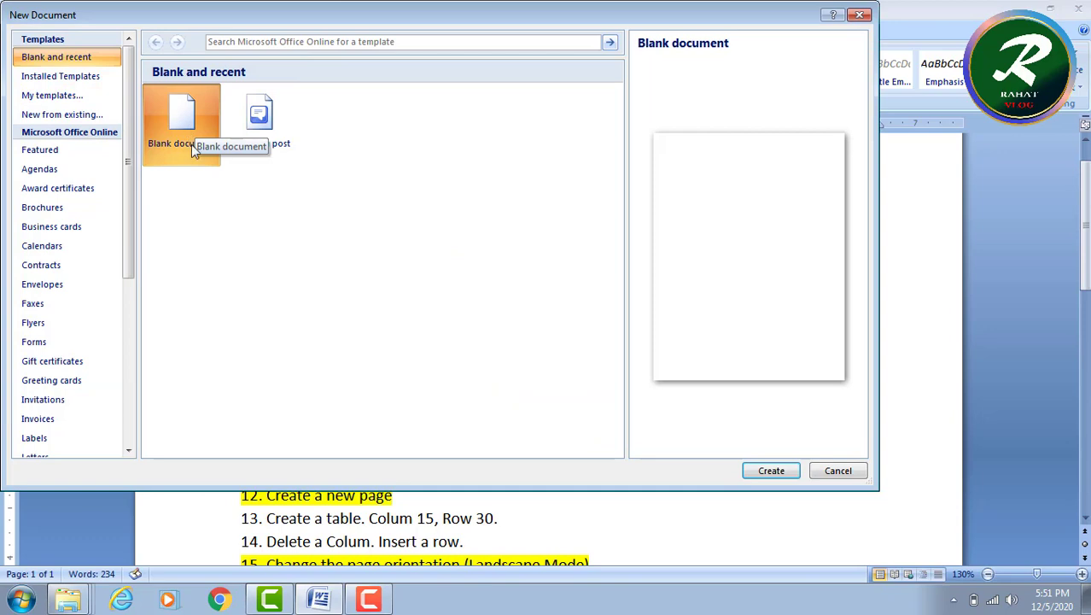
left_click(765, 472)
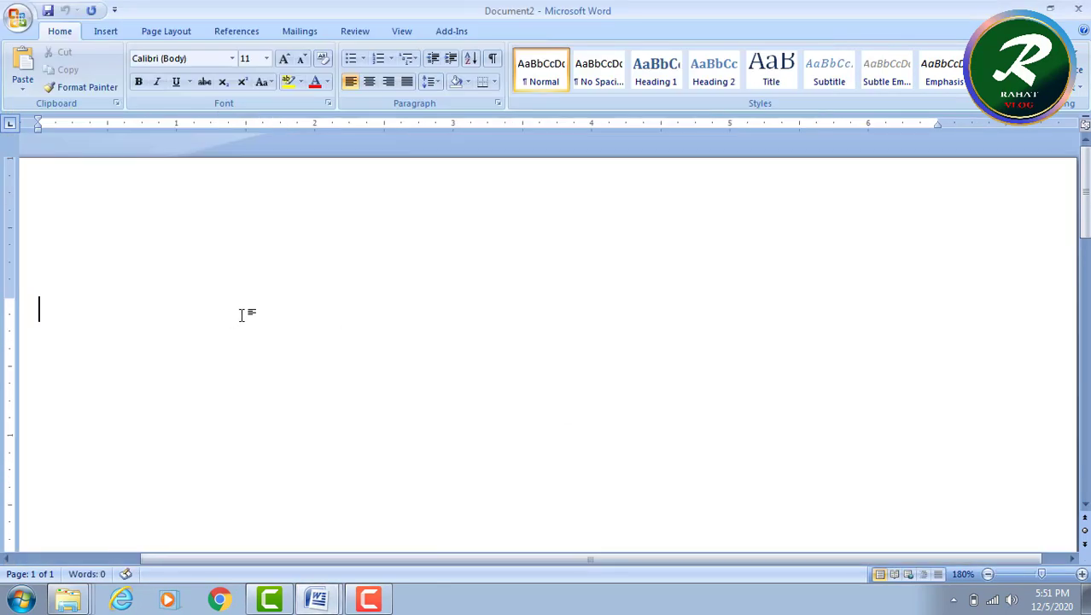
scroll(239, 312, "down", 2)
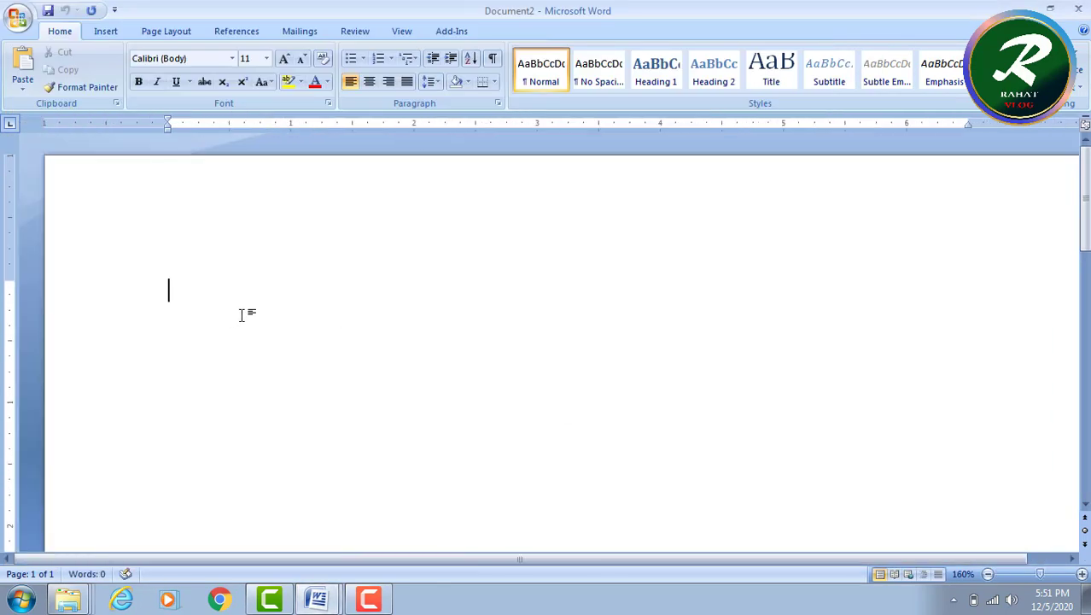
Save the blank document as "iht viva" in the Documents library.
left_click(21, 28)
left_click(49, 128)
type("iht viva")
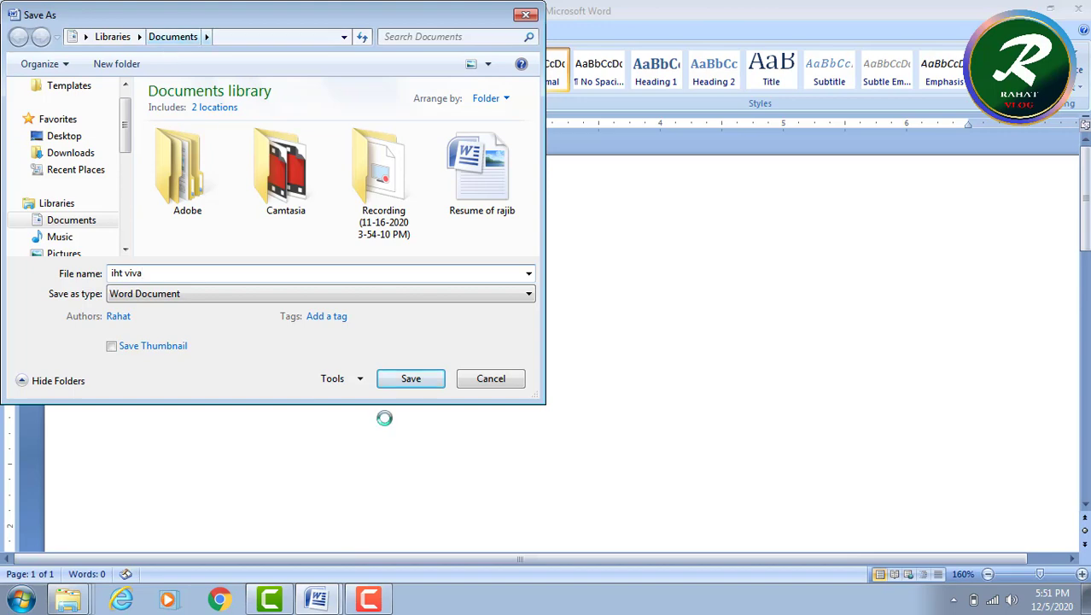
left_click(412, 383)
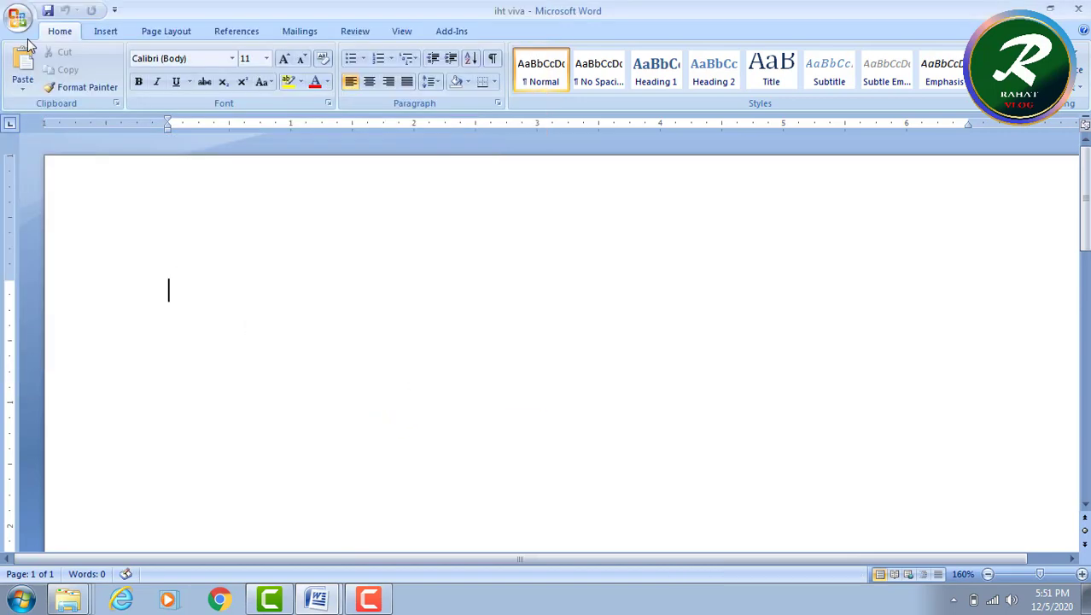
Open the "iht viva" file from the Documents library and check the recent documents list.
left_click(18, 17)
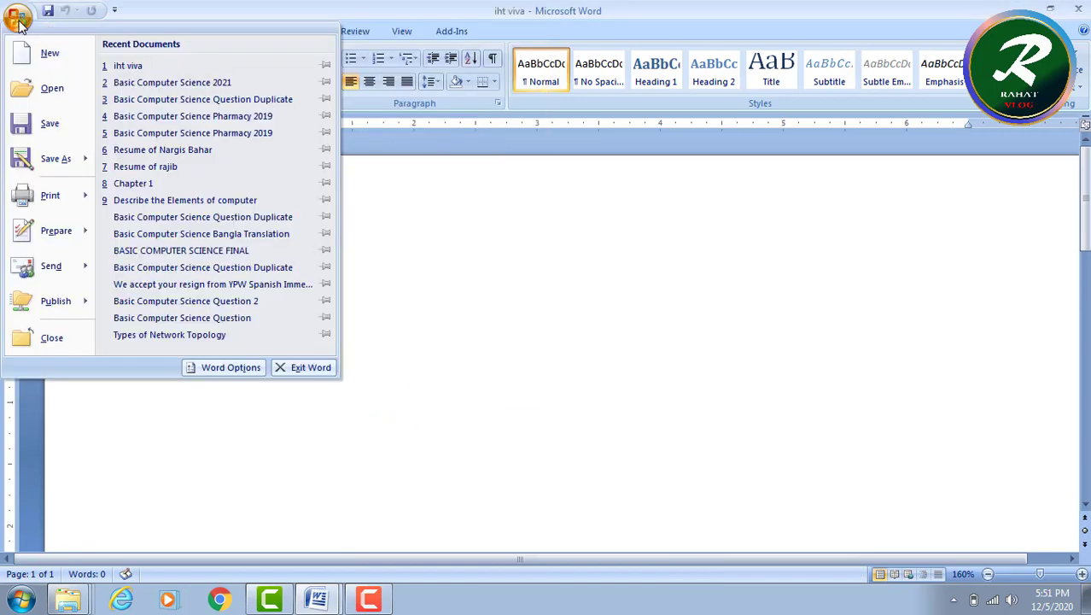
left_click(63, 99)
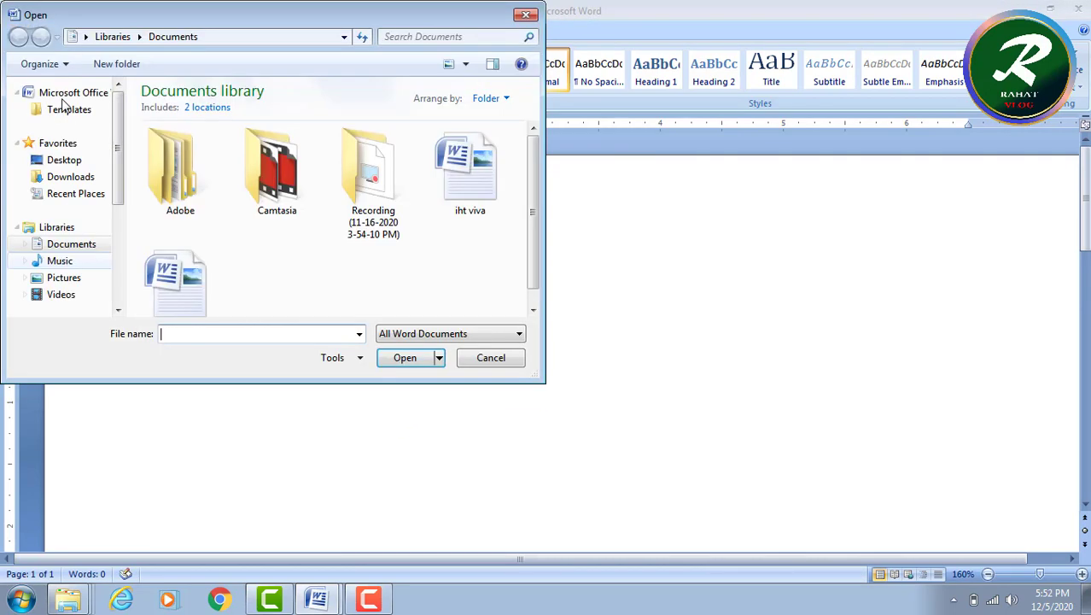
left_click(491, 199)
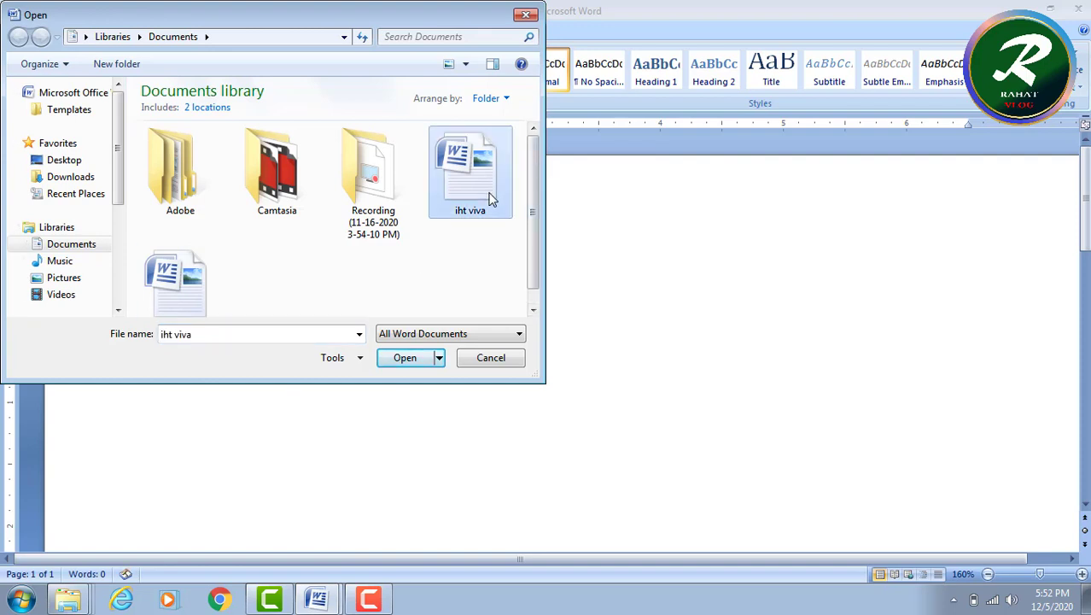
left_click(401, 362)
left_click(17, 17)
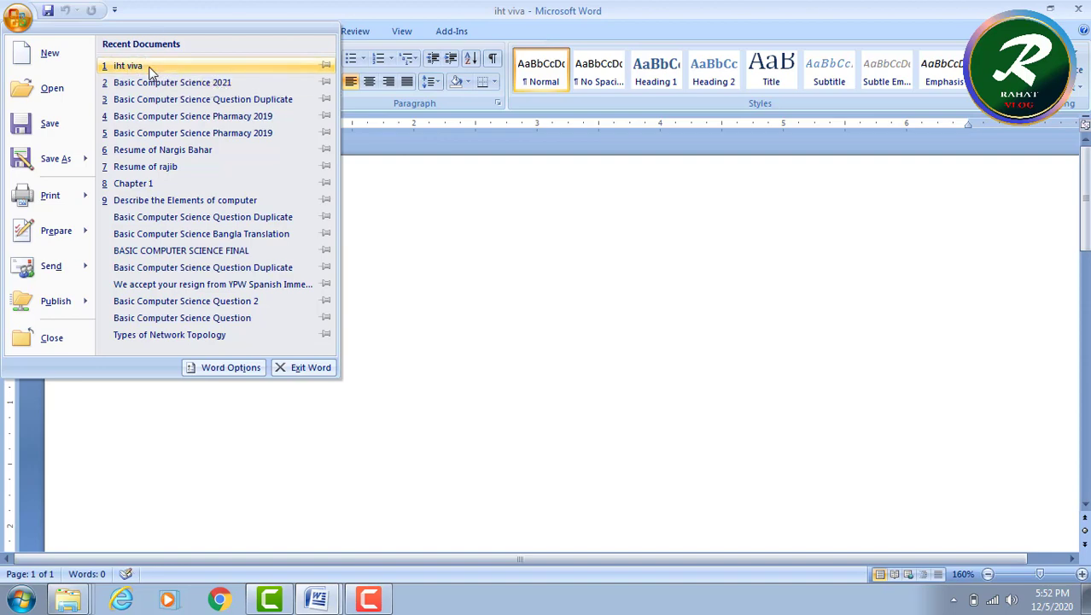
left_click(516, 287)
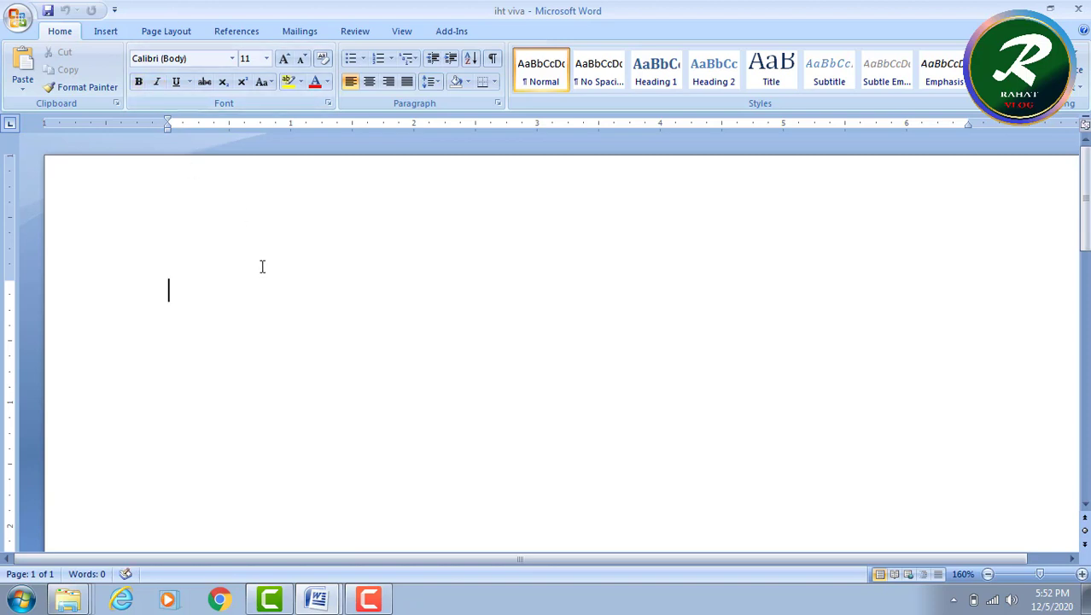
Enter the sample text "hddhdf" in the document and make it bold, italic and underlined.
type("hddhdf")
left_click_drag(163, 290, 268, 285)
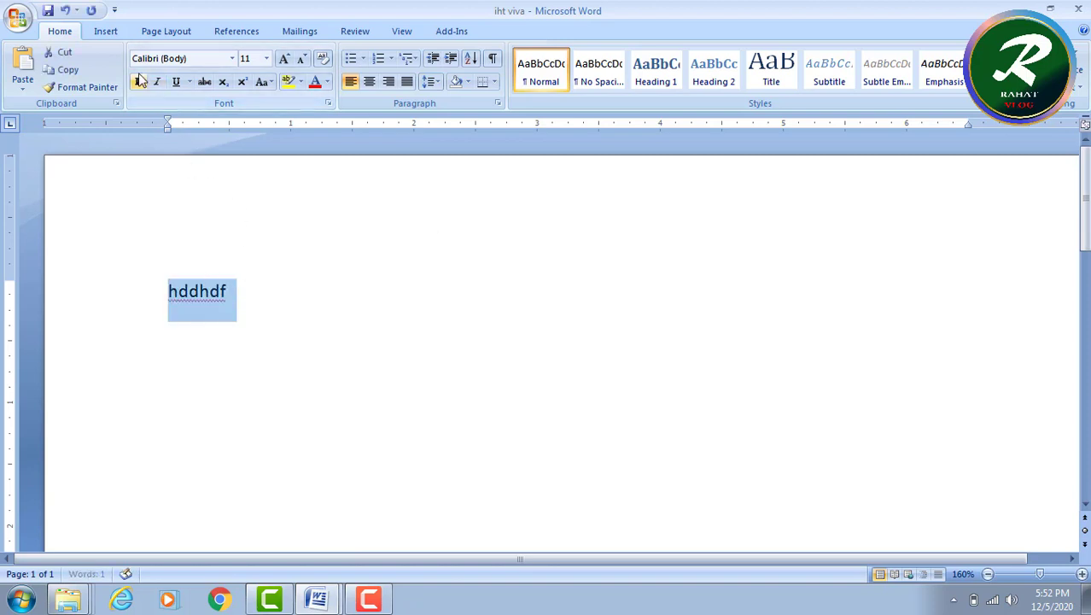
left_click(145, 81)
left_click(156, 82)
left_click(178, 83)
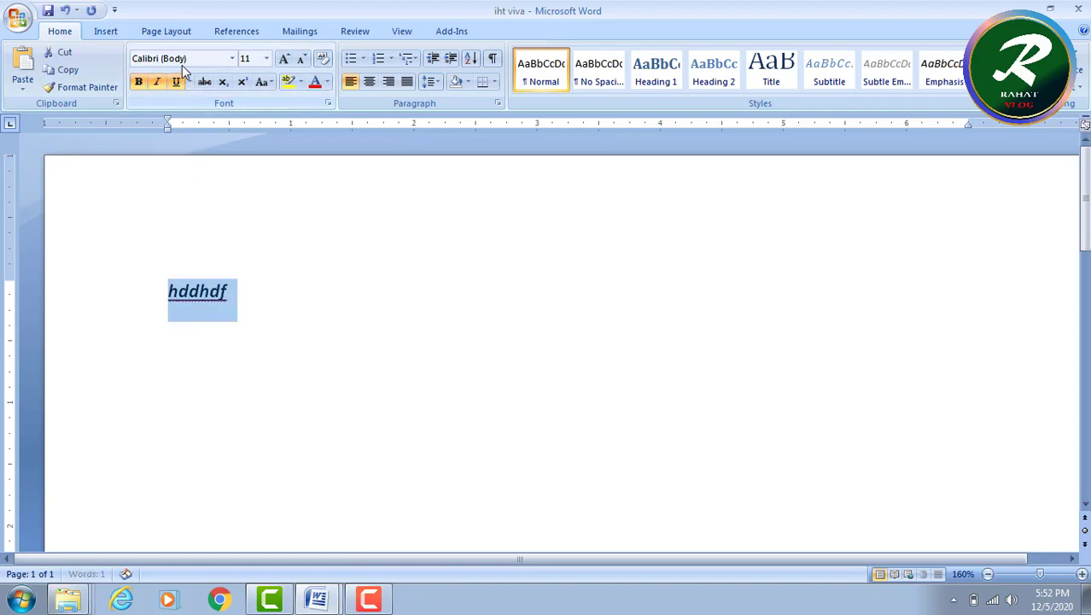
left_click(232, 58)
left_click(267, 60)
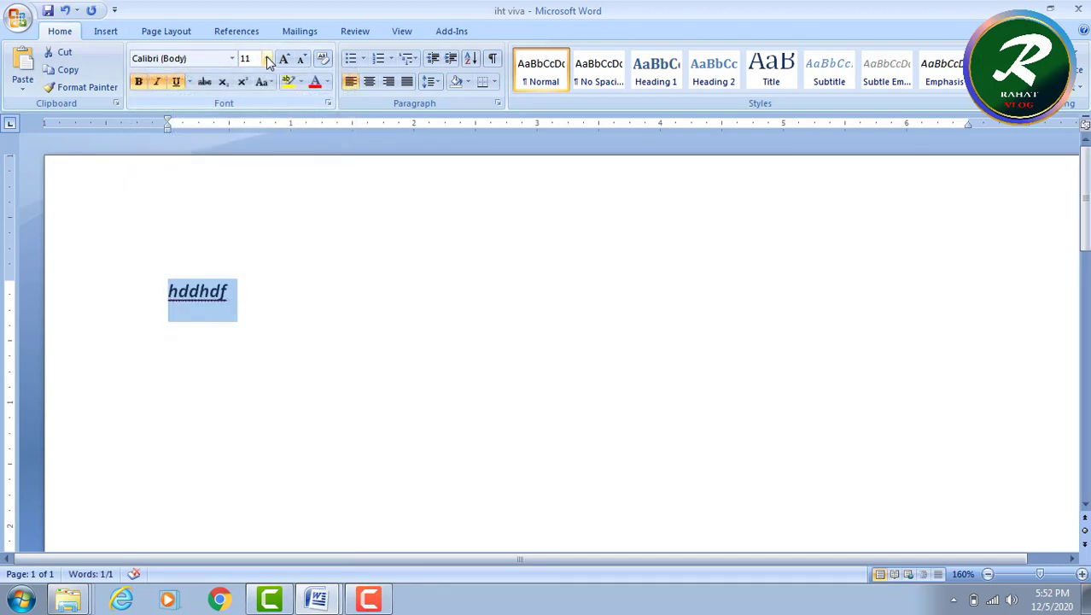
left_click(267, 59)
left_click(390, 369)
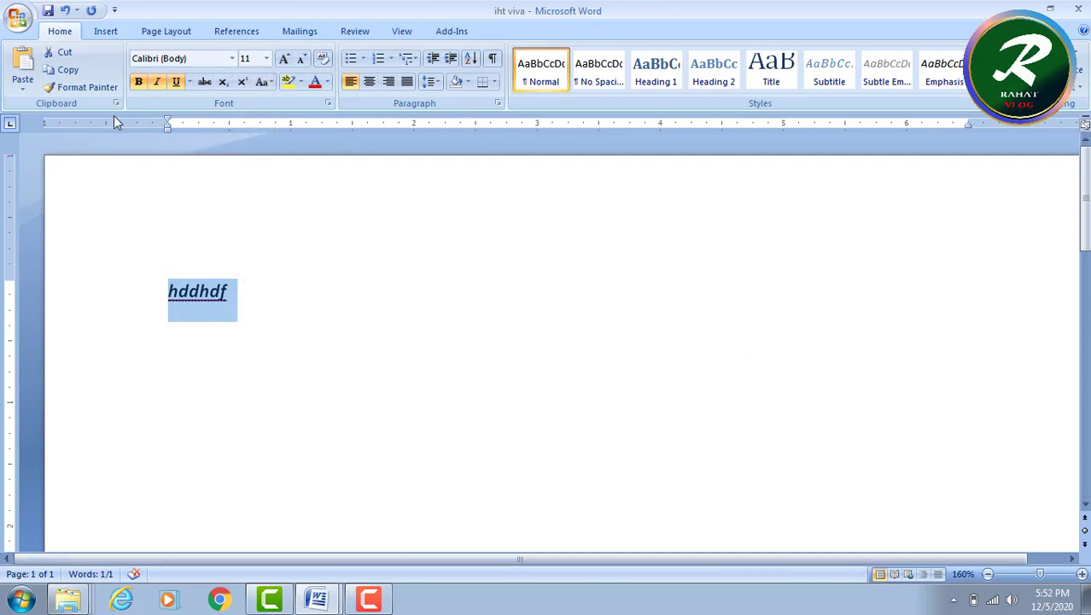
Switch to the Document1 viva question list and select question 1 about the watermark, followed by question 2 about printing.
left_click(331, 604)
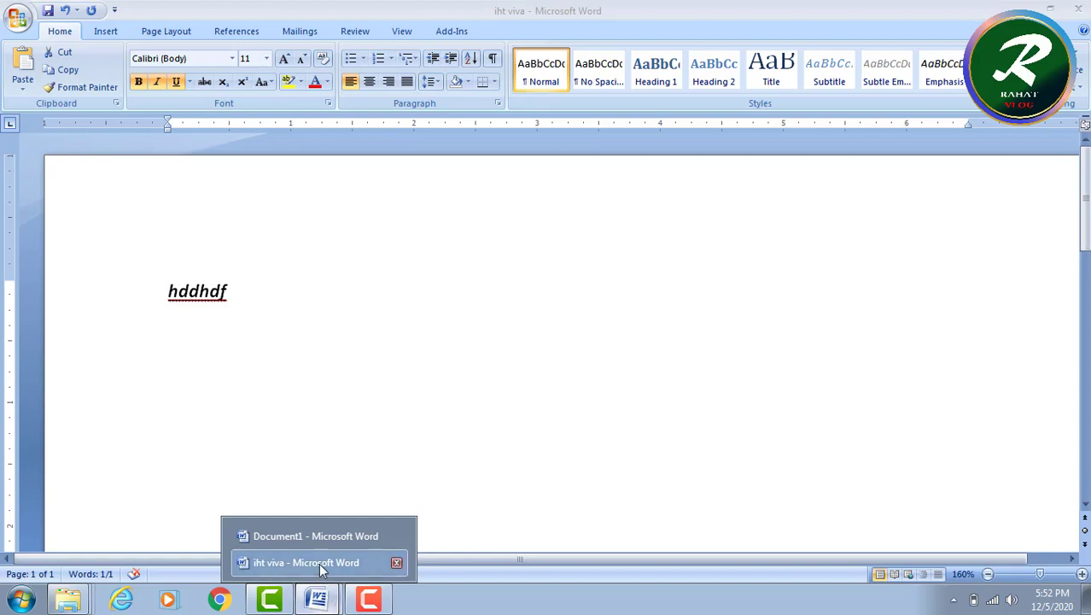
left_click(321, 565)
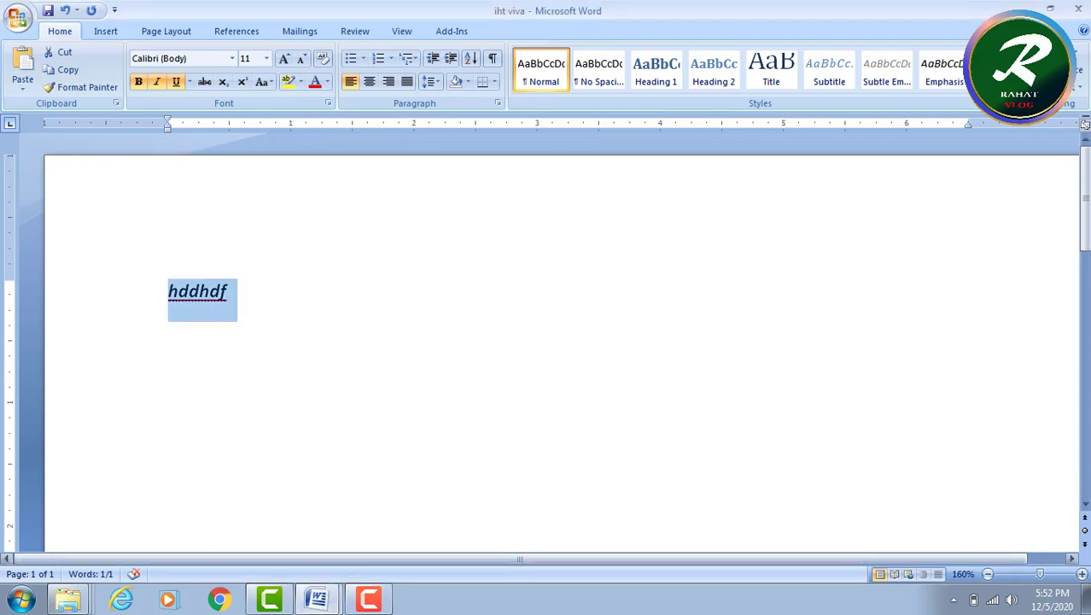
left_click(323, 604)
left_click(317, 538)
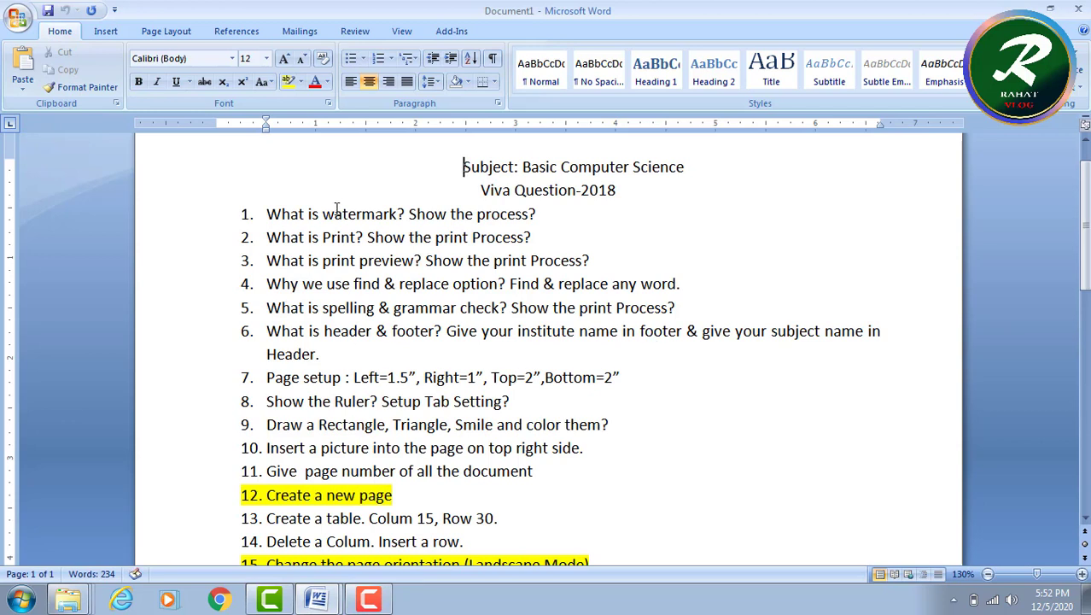
left_click_drag(269, 218, 529, 215)
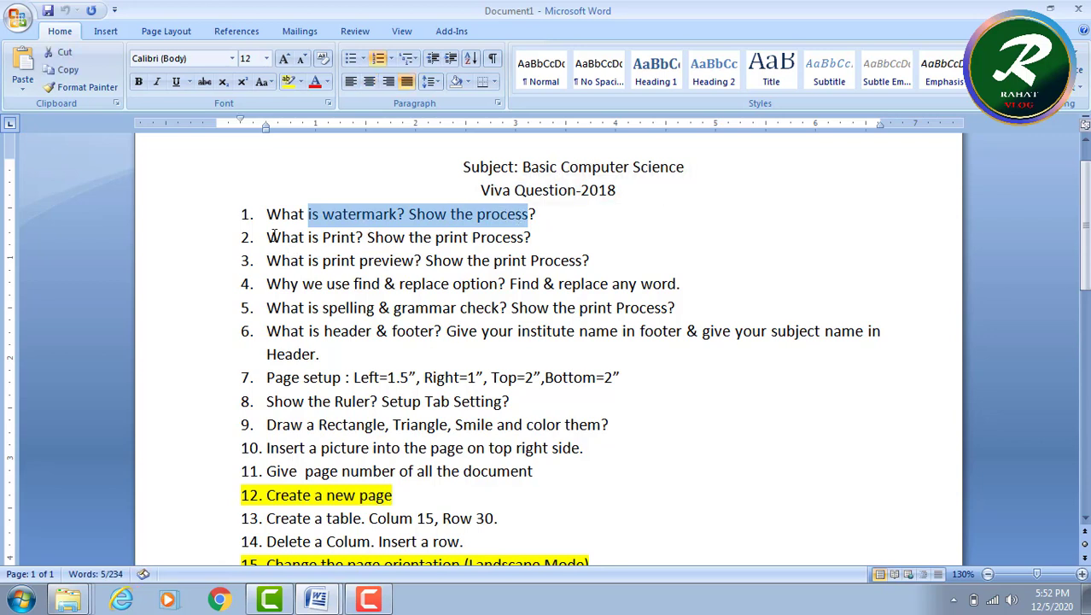
left_click_drag(270, 236, 531, 240)
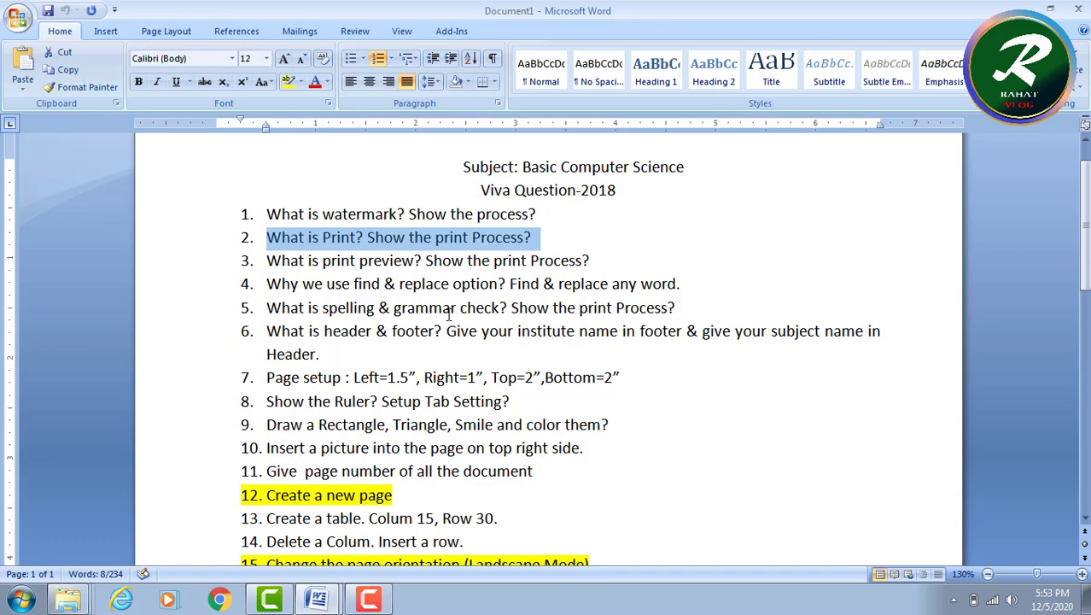
Look through the whole viva question list from the heading to question 26.
scroll(578, 386, "up", 1)
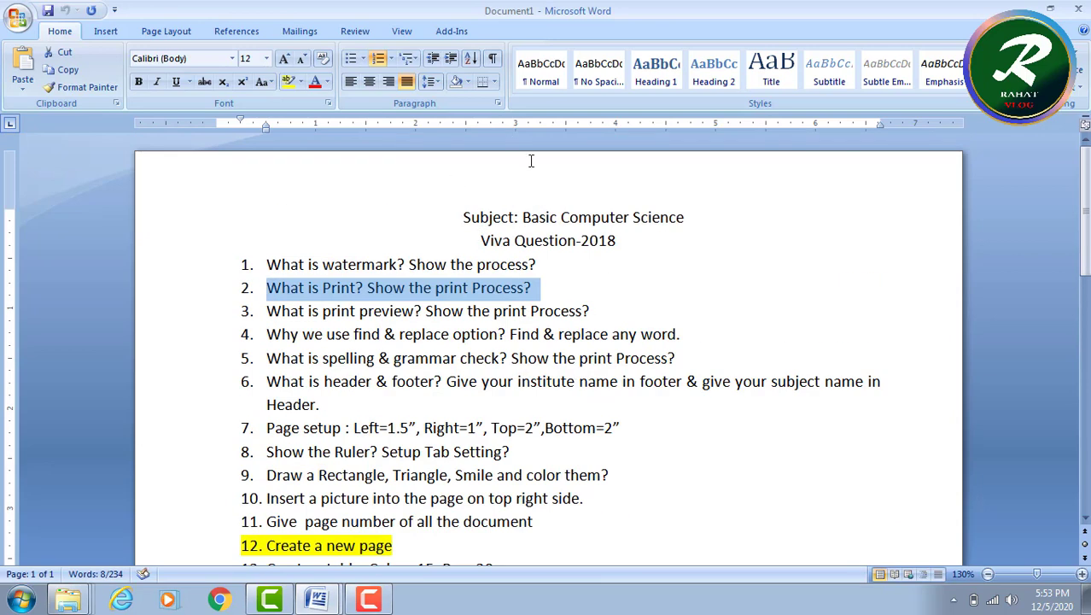
scroll(543, 358, "down", 15)
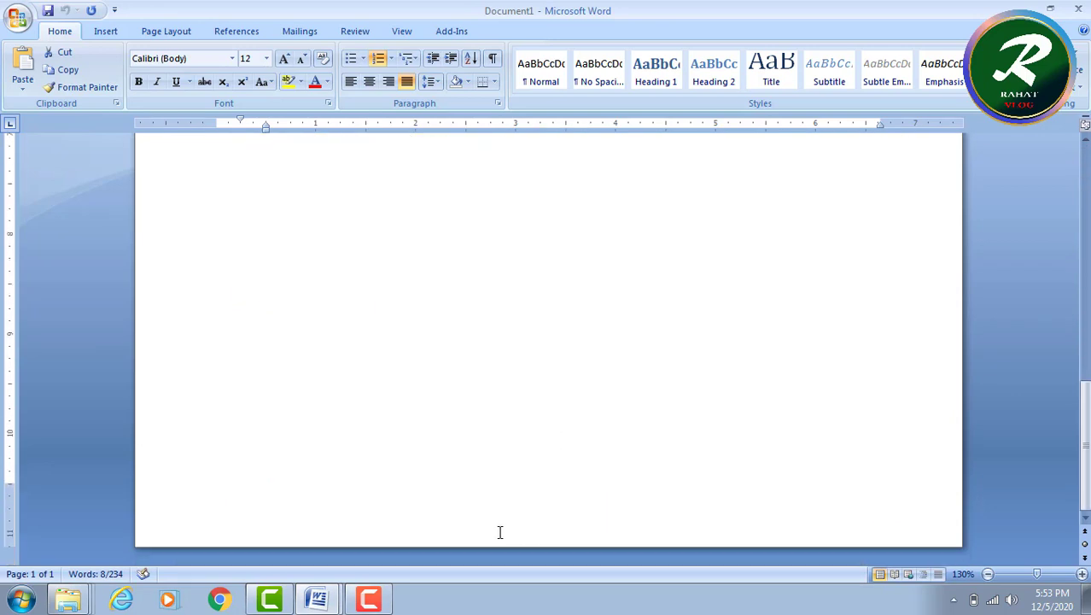
scroll(515, 518, "up", 15)
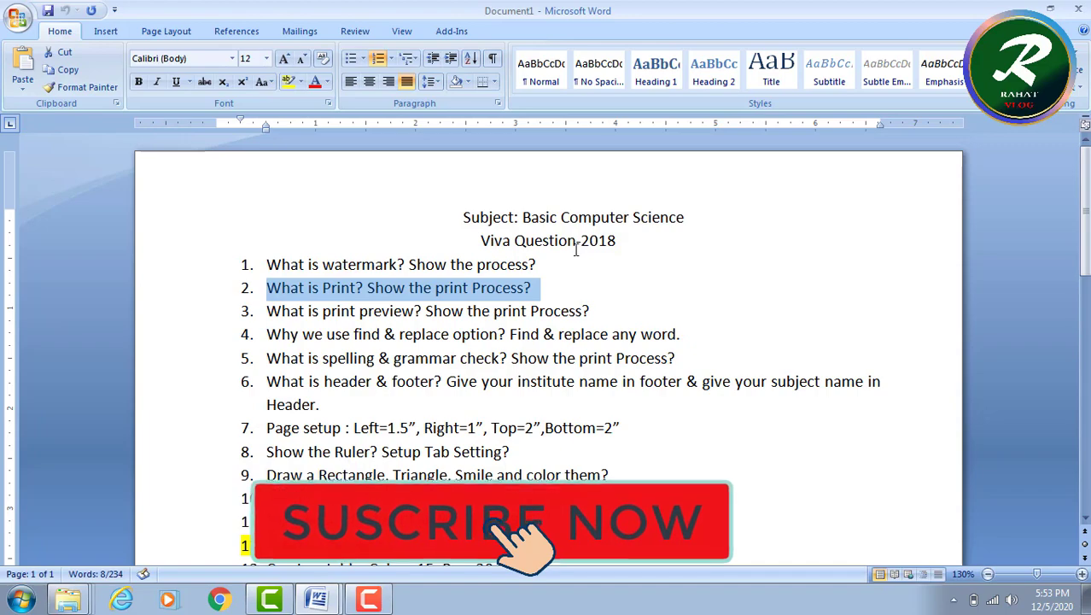
scroll(555, 282, "down", 15)
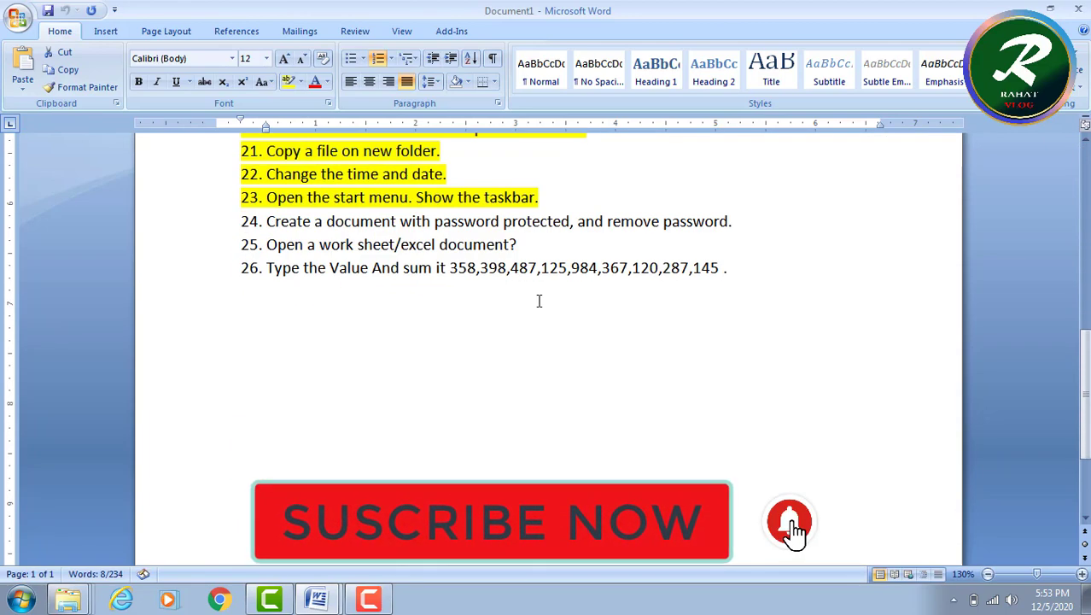
scroll(564, 333, "up", 10)
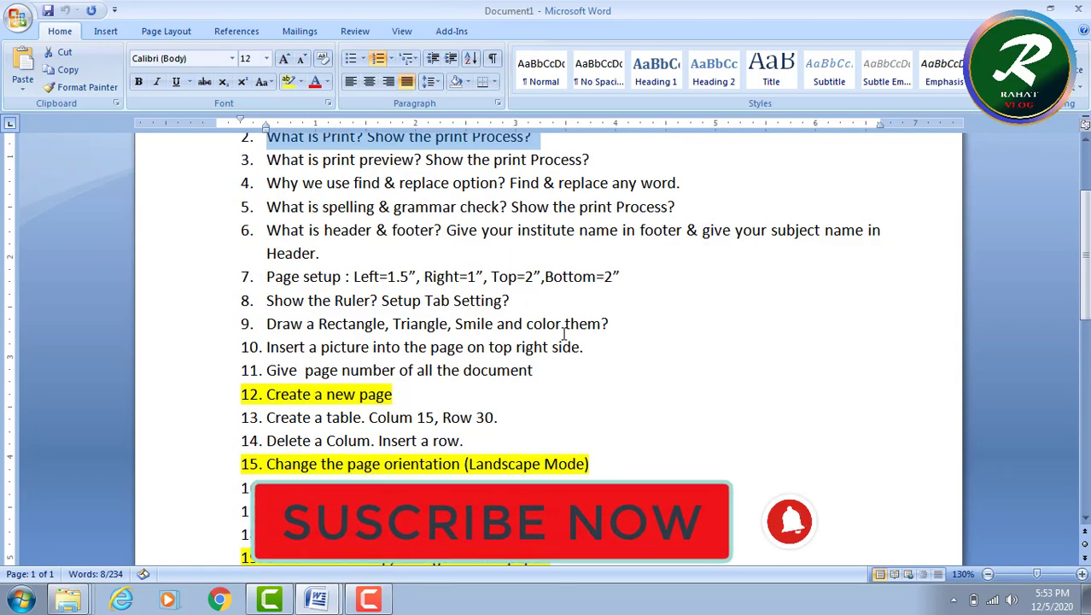
scroll(512, 333, "down", 4)
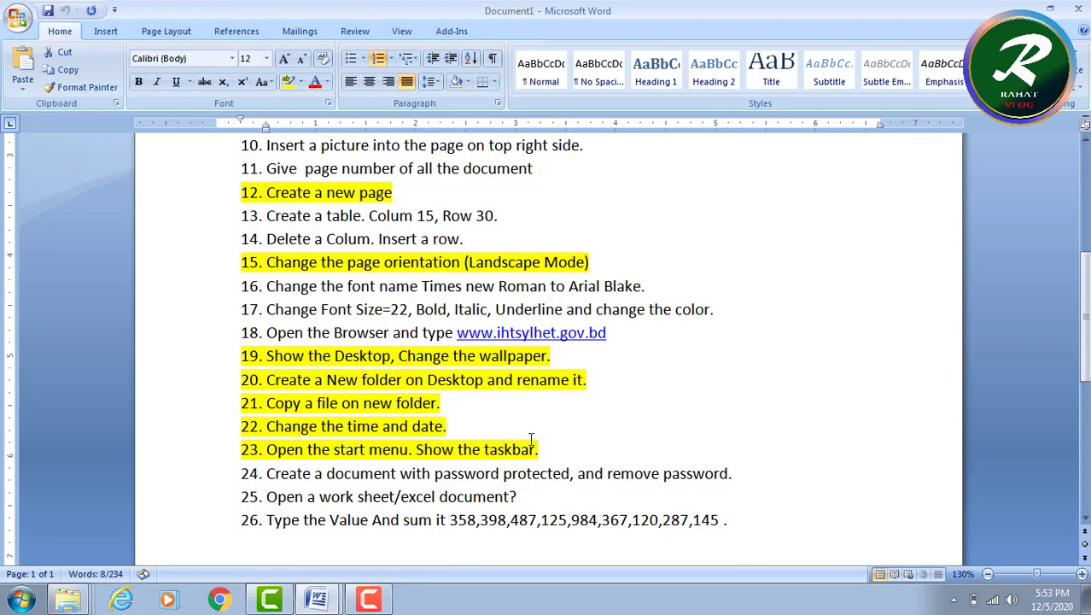
scroll(501, 407, "up", 3)
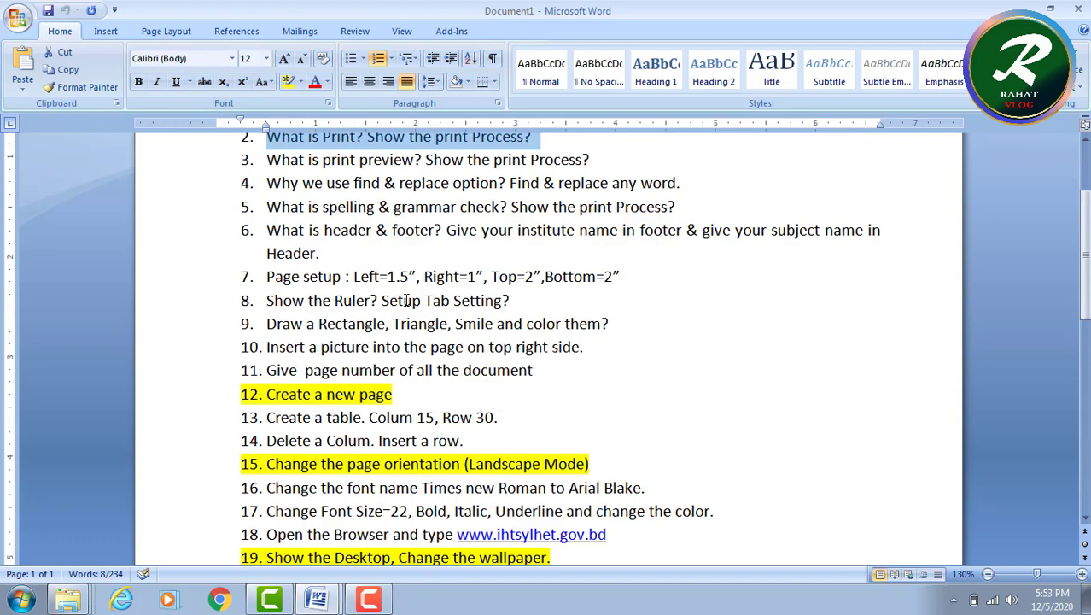
scroll(406, 300, "down", 4)
scroll(410, 316, "up", 5)
scroll(420, 333, "down", 1)
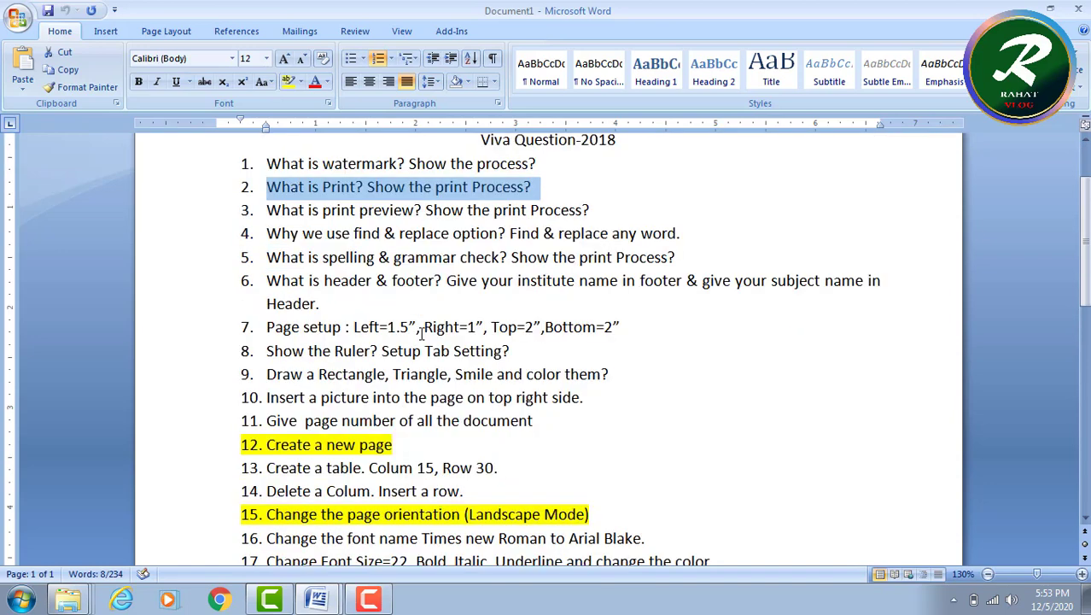
Change the year in the "Viva Question" heading to 2020.
scroll(422, 334, "up", 2)
left_click(617, 241)
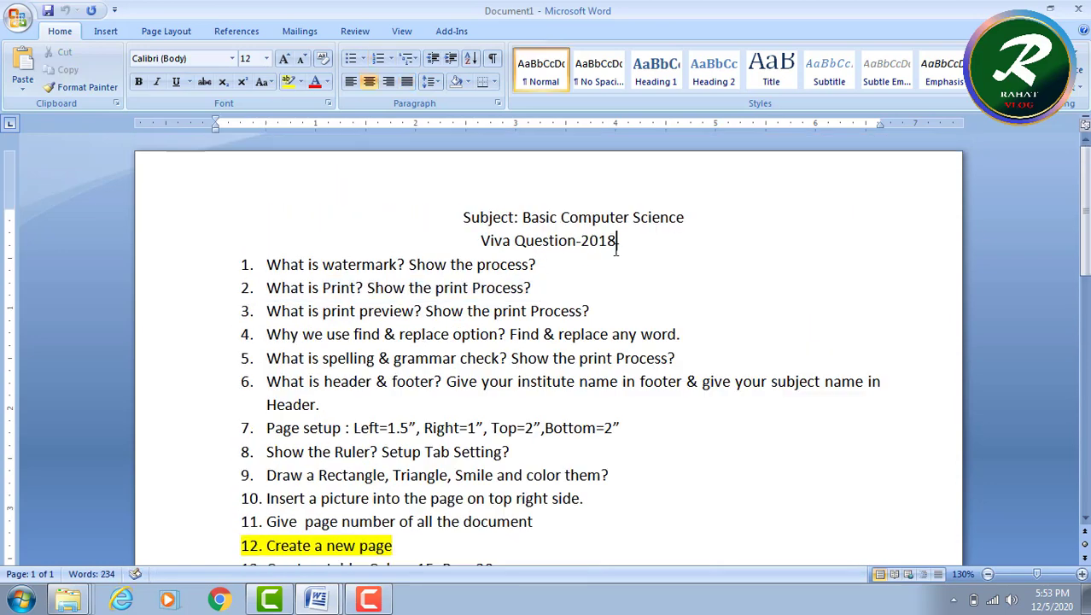
key("BackSpace")
key("BackSpace")
type("2")
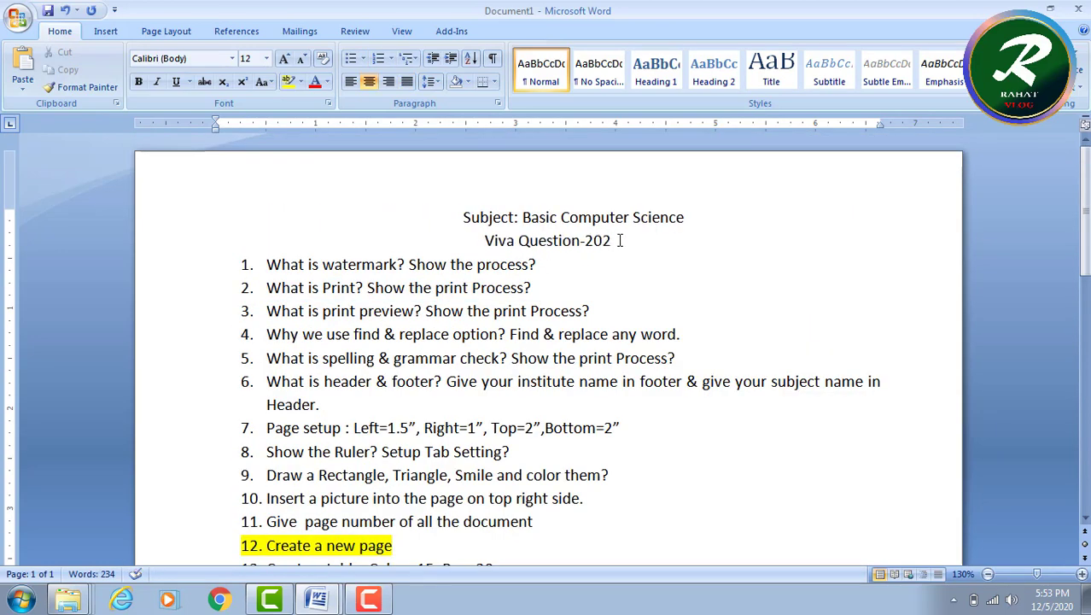
type("0")
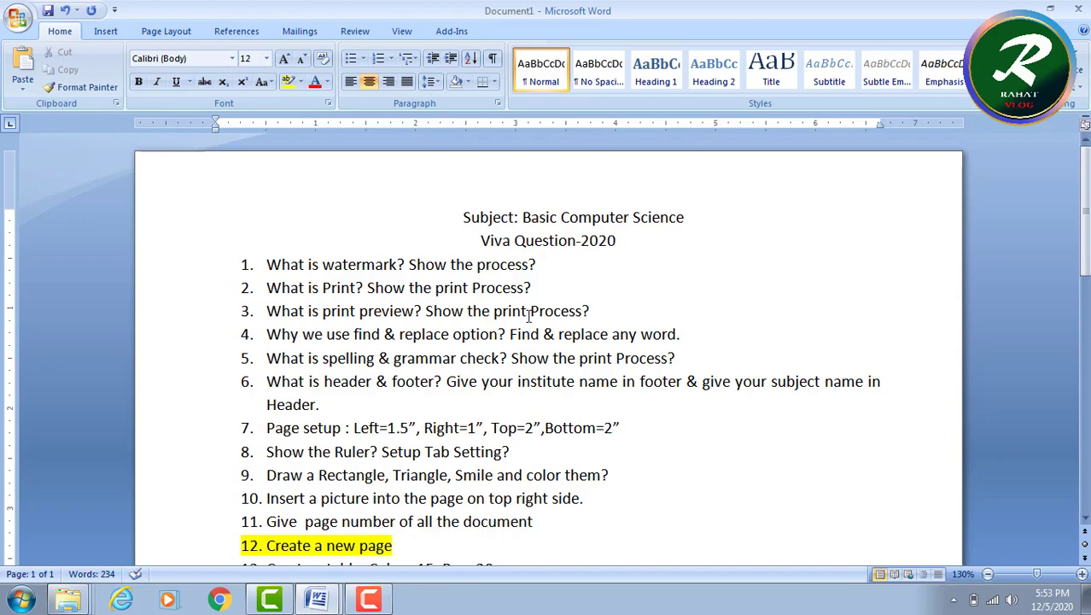
Review the list of viva questions once more, from the heading down to the last item and back.
scroll(522, 311, "down", 6)
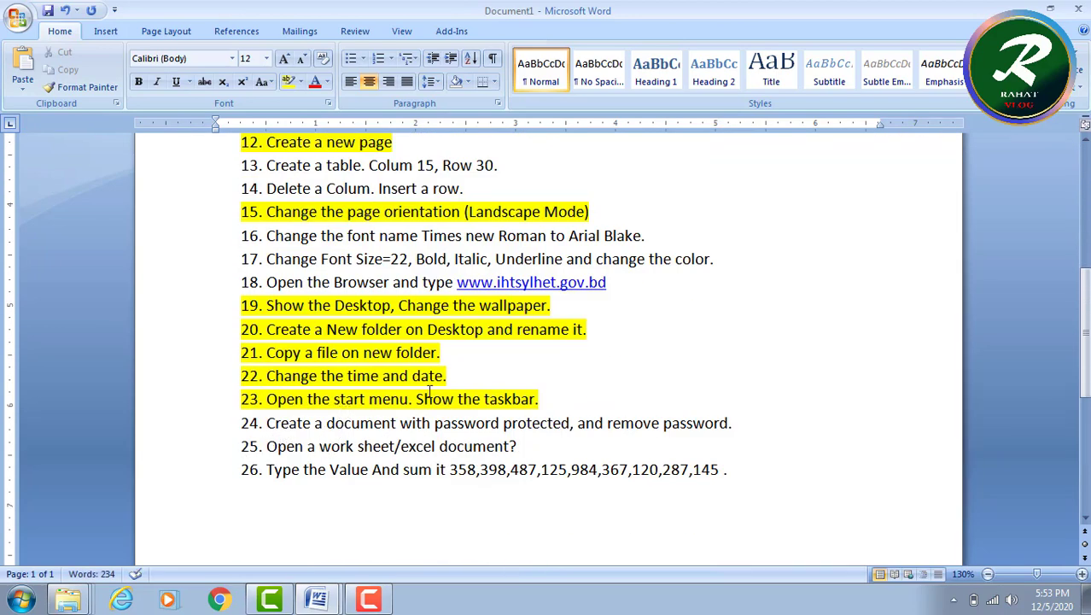
scroll(448, 380, "up", 4)
scroll(477, 362, "down", 5)
scroll(508, 350, "up", 1)
scroll(495, 363, "down", 2)
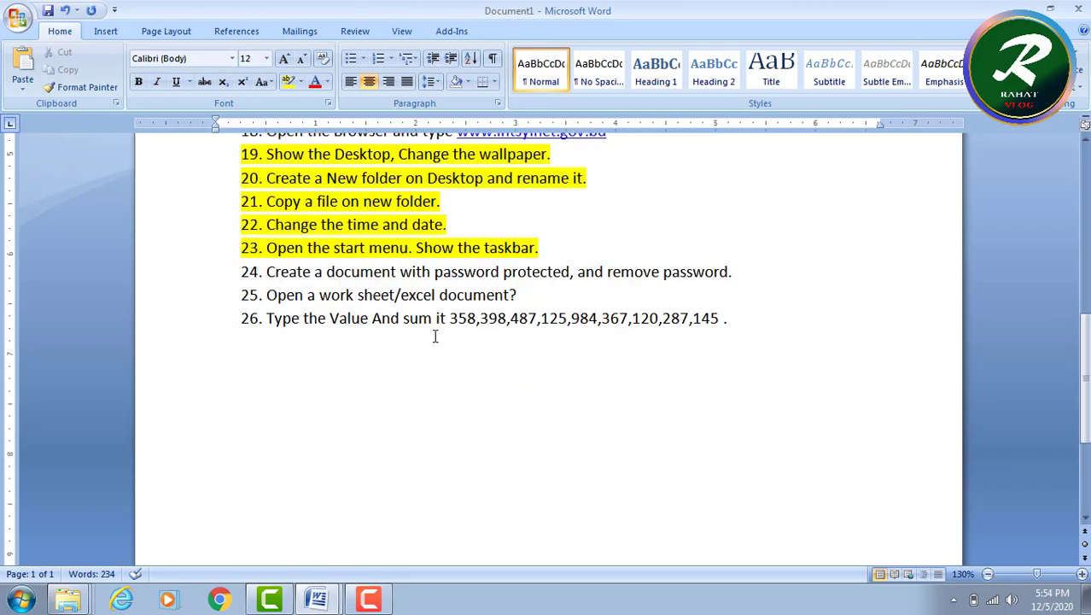
scroll(436, 334, "up", 7)
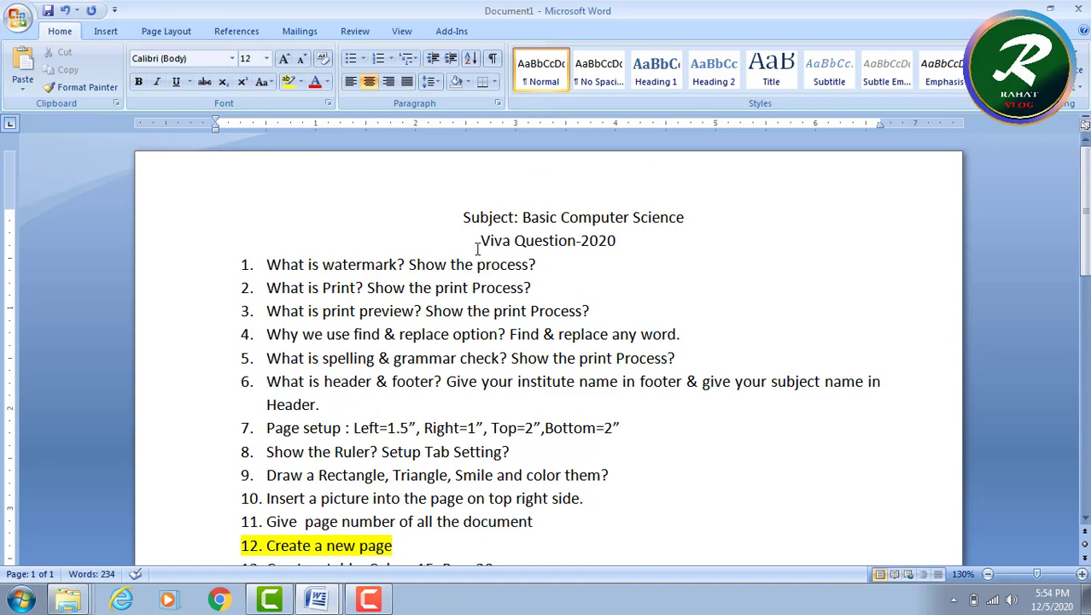
scroll(507, 294, "down", 1)
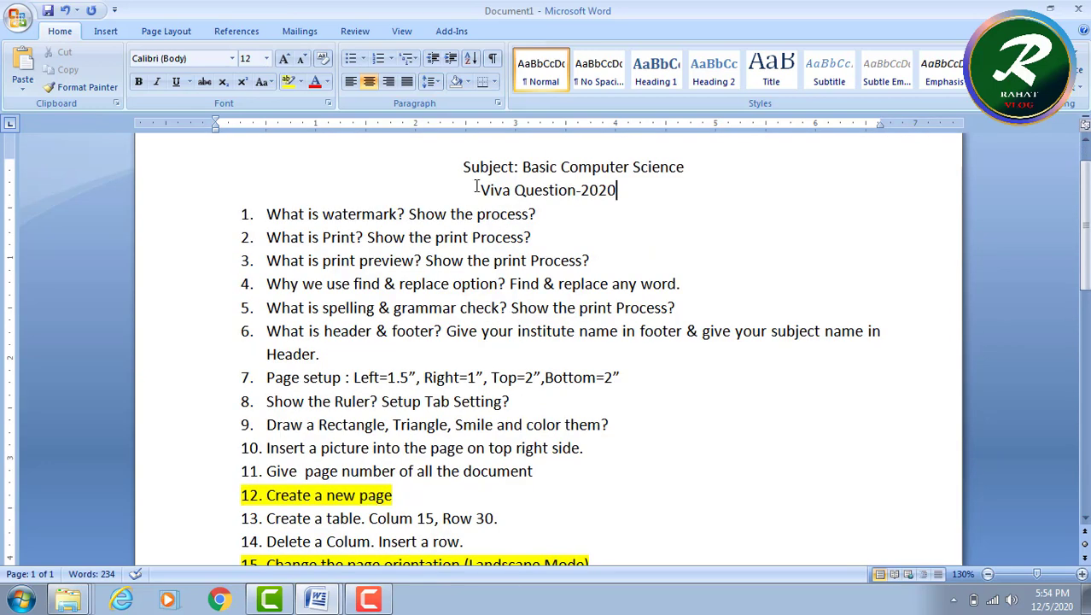